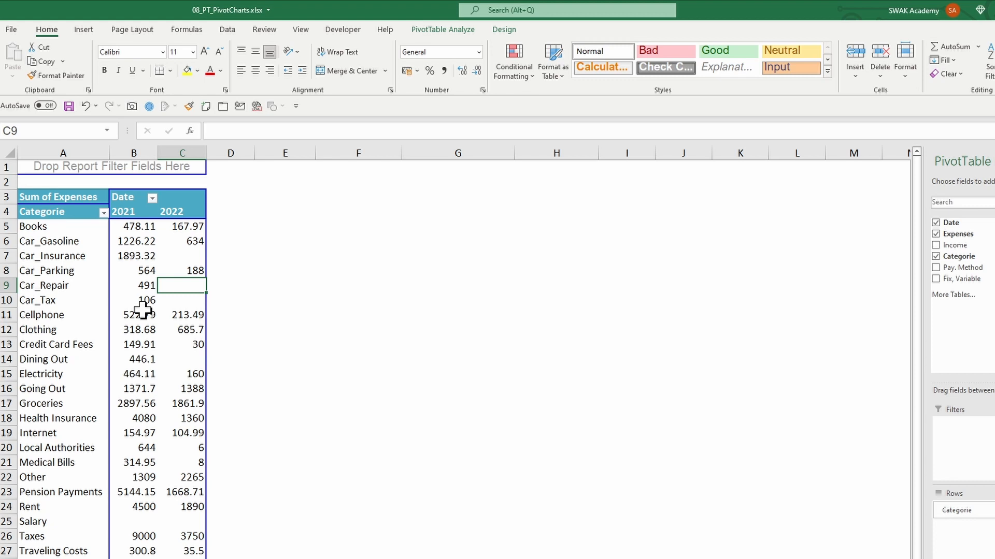
Insert a clustered column PivotChart based on the expenses pivot table
left_click(426, 32)
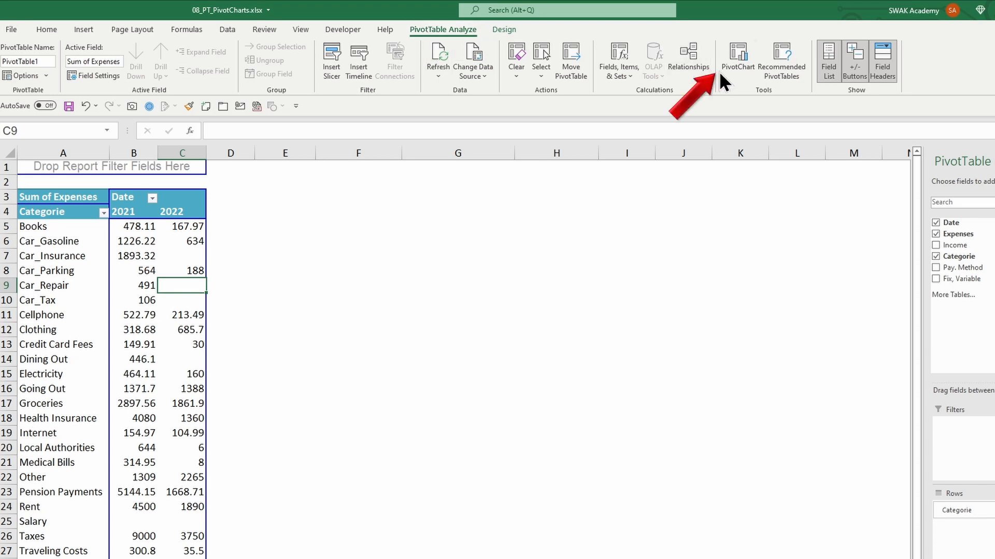
left_click(737, 62)
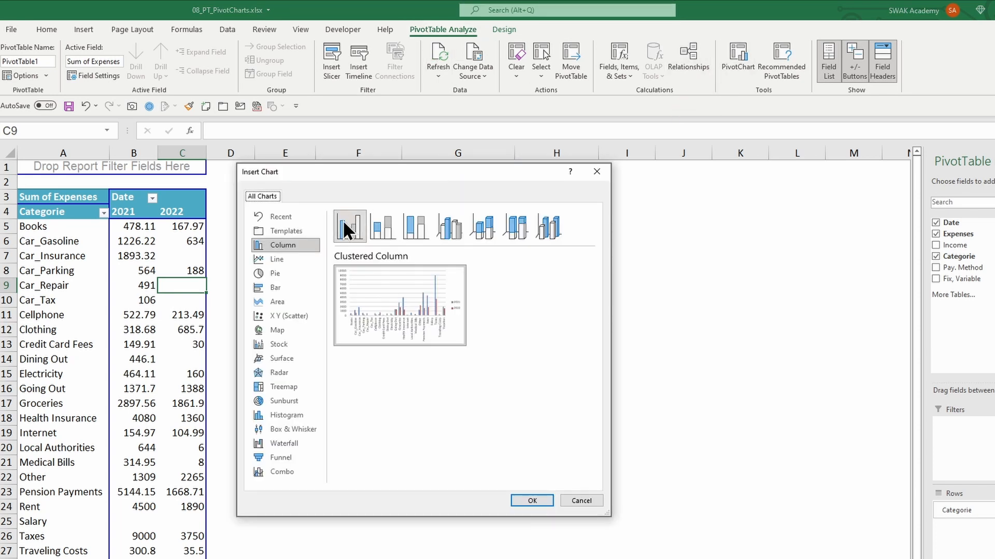
left_click(280, 218)
left_click(305, 232)
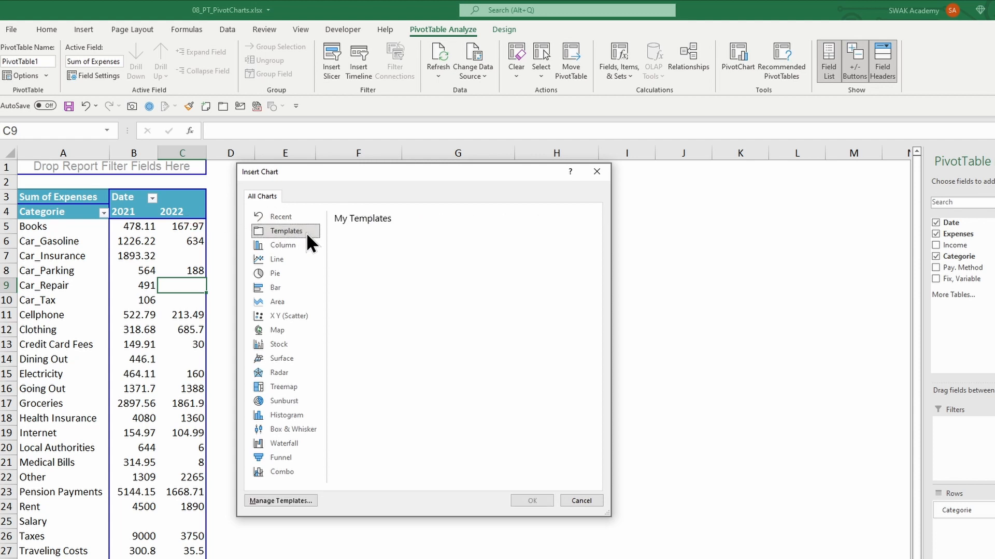
left_click(300, 244)
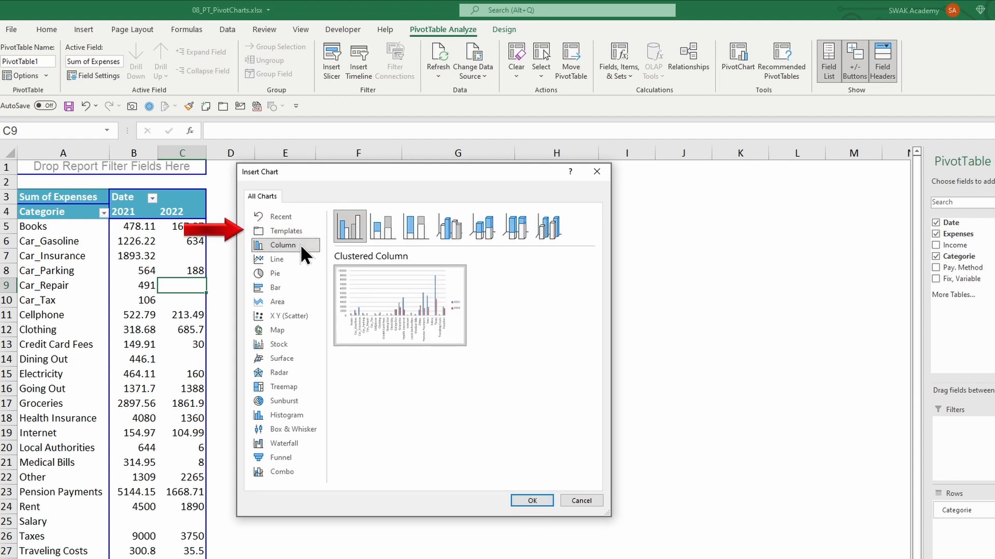
left_click(276, 344)
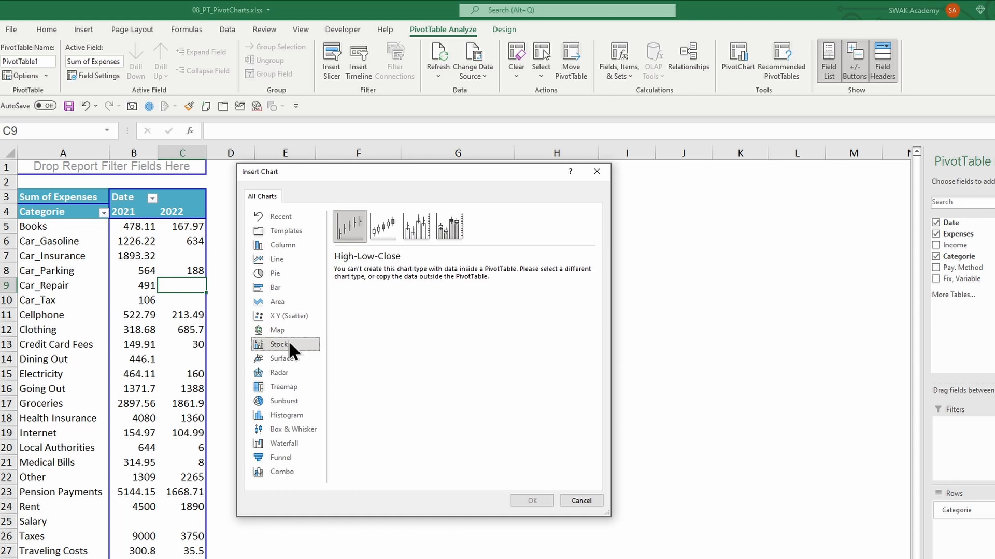
left_click(289, 244)
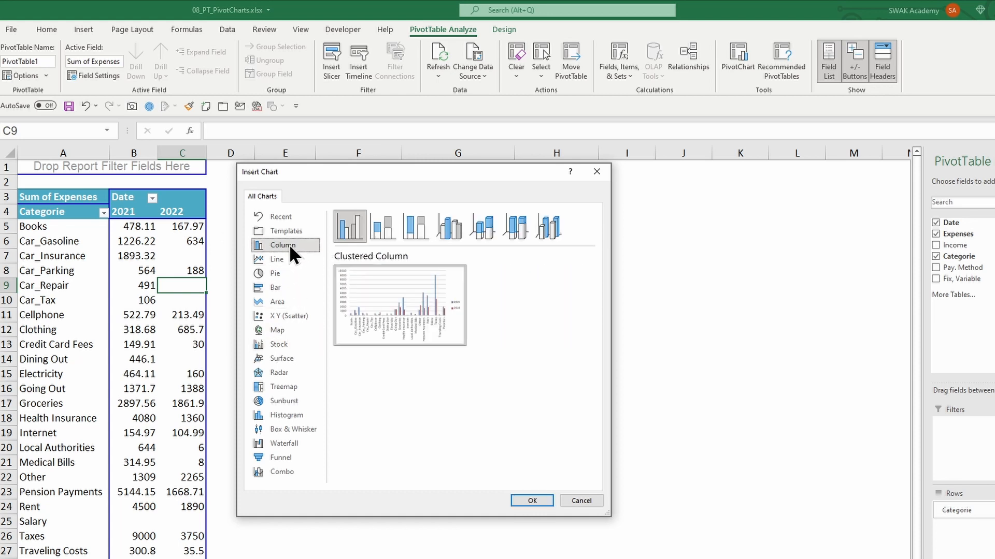
left_click(544, 501)
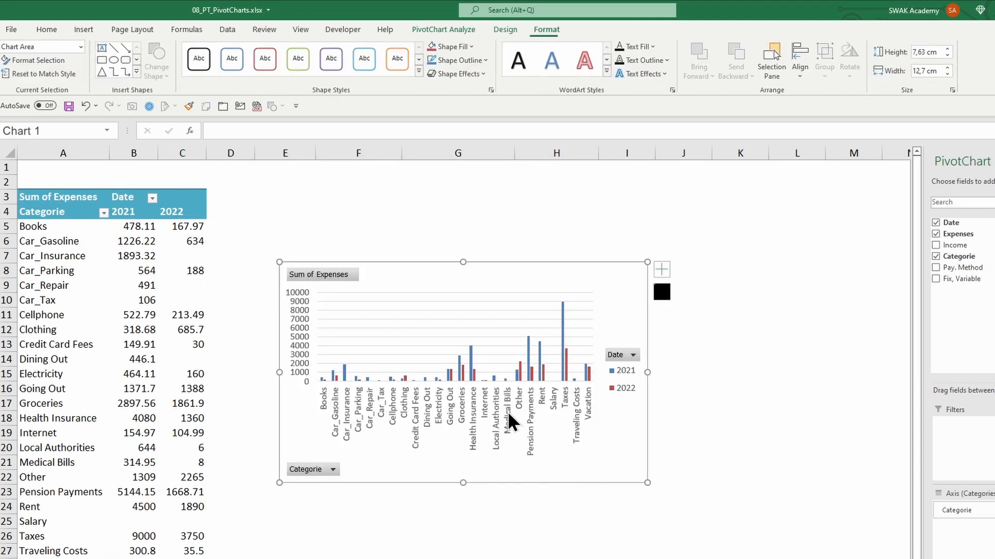
Move the PivotChart beside the pivot table and enlarge it to about 10.76 cm high by 19.87 cm wide
left_click_drag(403, 277, 335, 202)
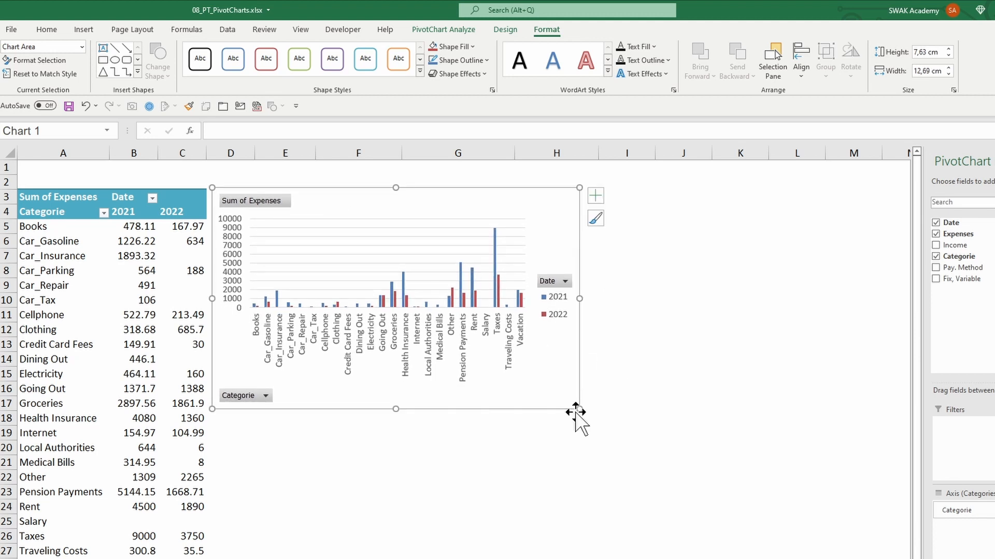
left_click_drag(579, 410, 787, 500)
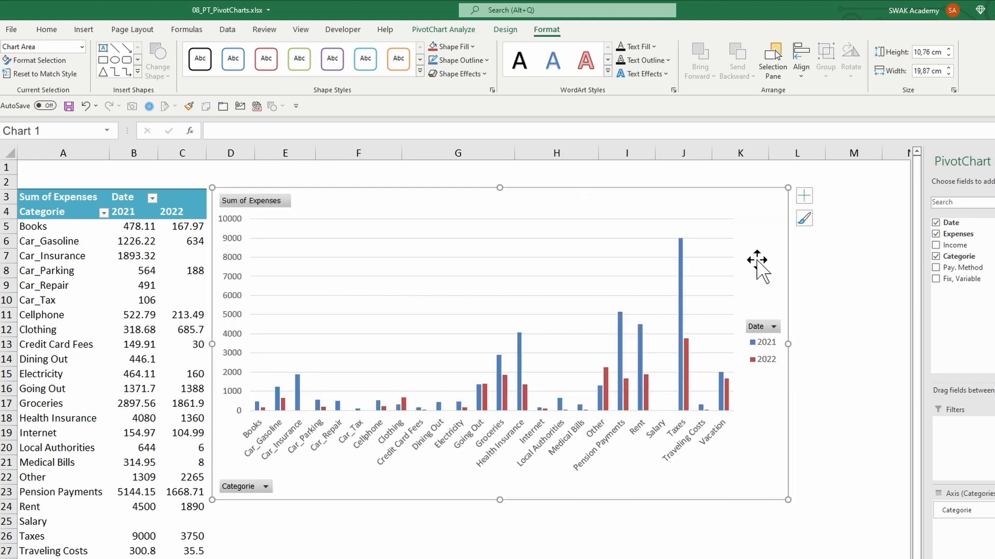
right_click(363, 203)
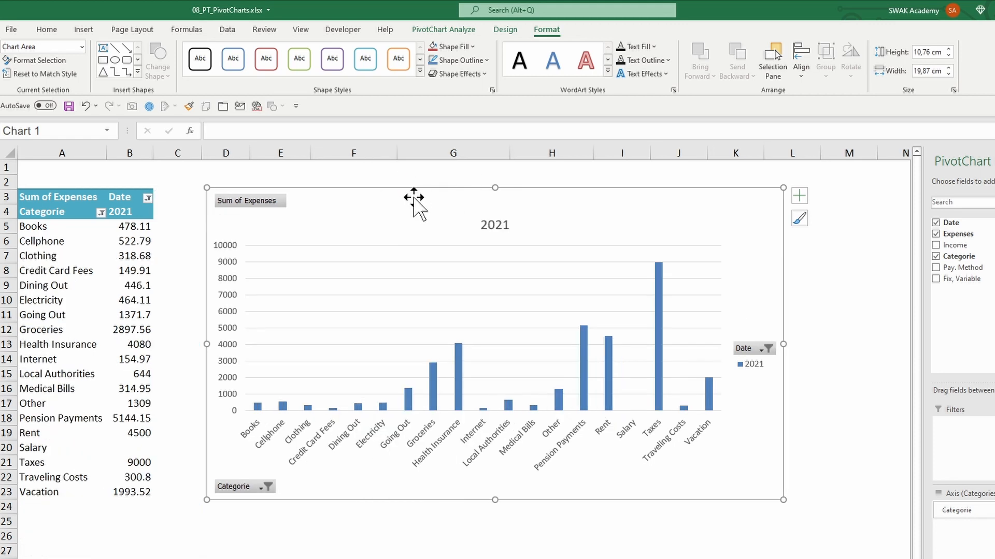
Hide the PivotChart field list and show it again
left_click(457, 32)
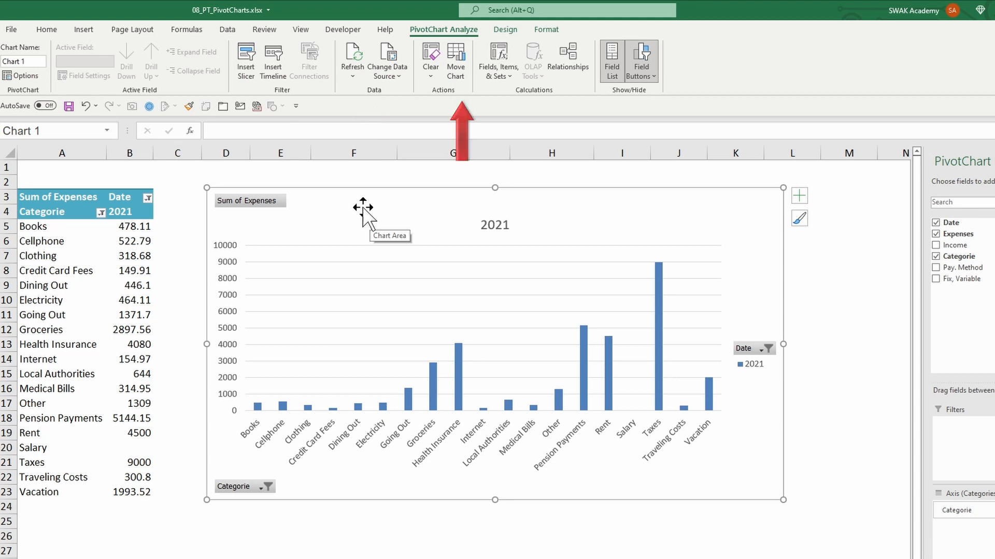
left_click(606, 78)
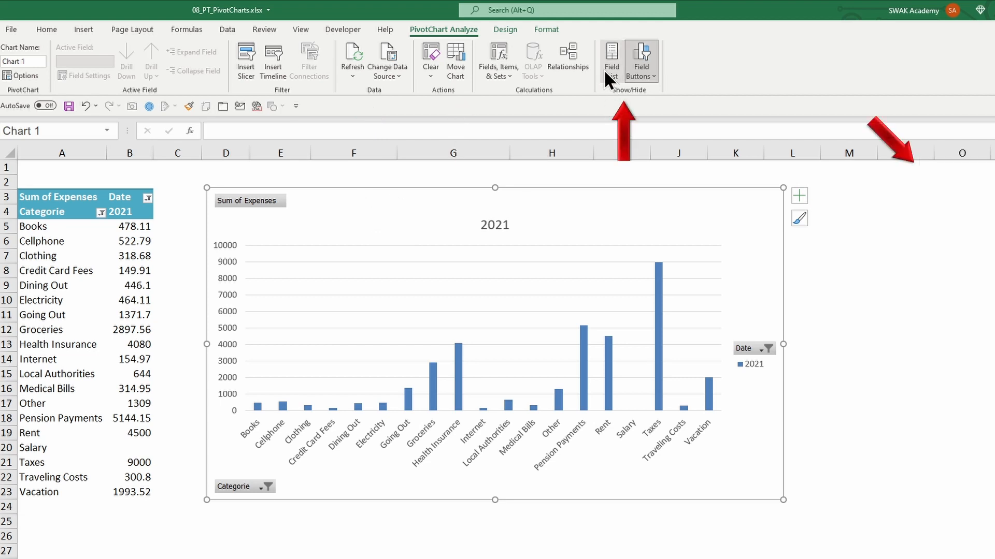
left_click(606, 73)
Hide the field buttons on the PivotChart and show them again
left_click(642, 75)
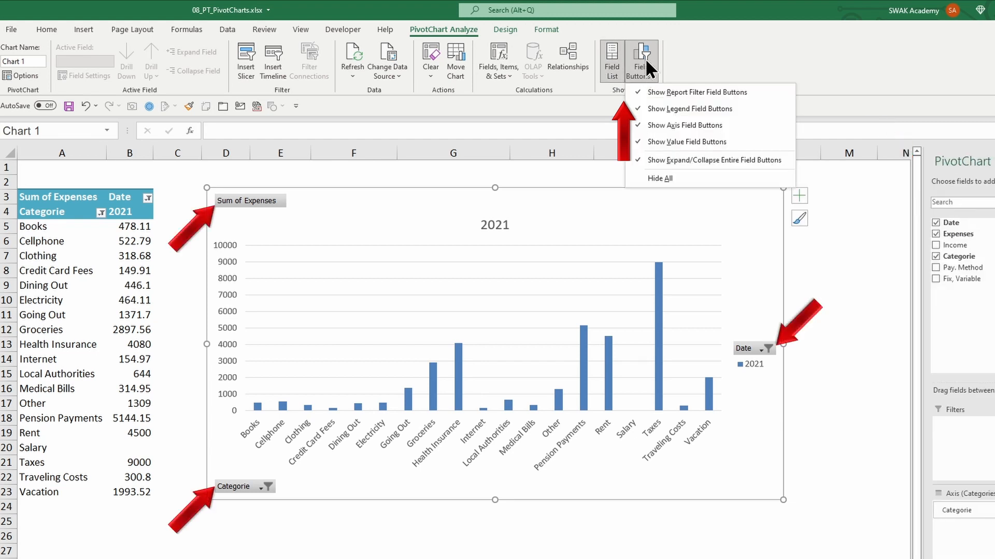
left_click(706, 45)
left_click(633, 54)
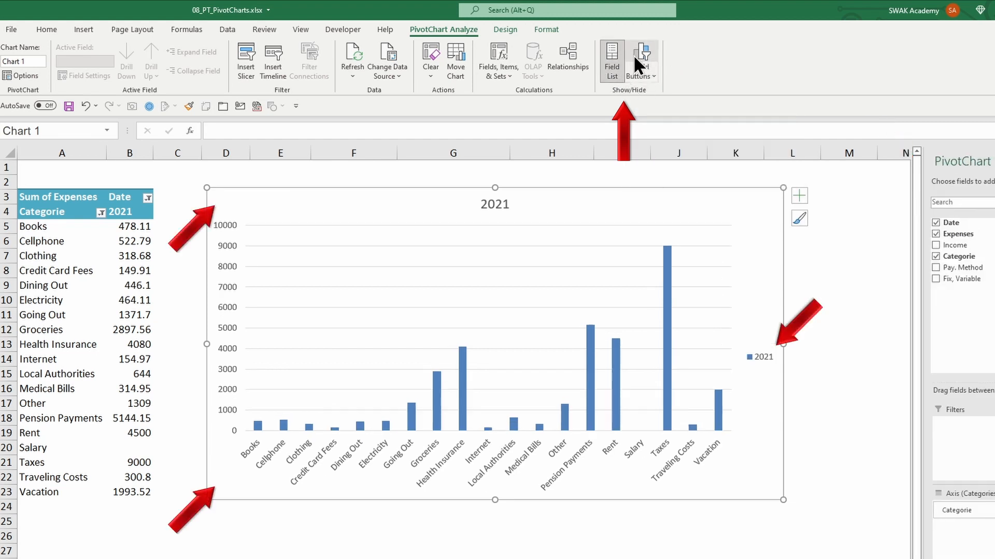
left_click(633, 55)
left_click(633, 54)
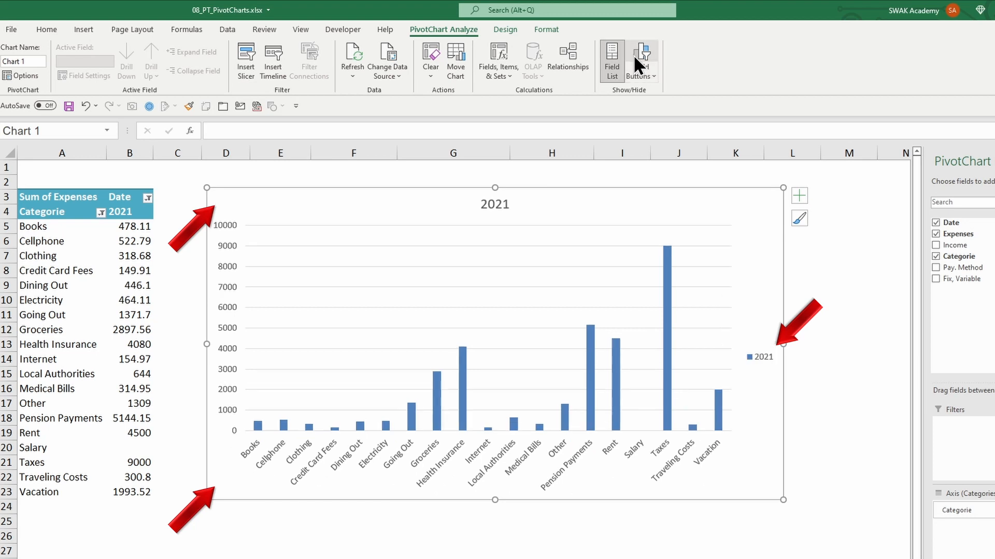
left_click(633, 54)
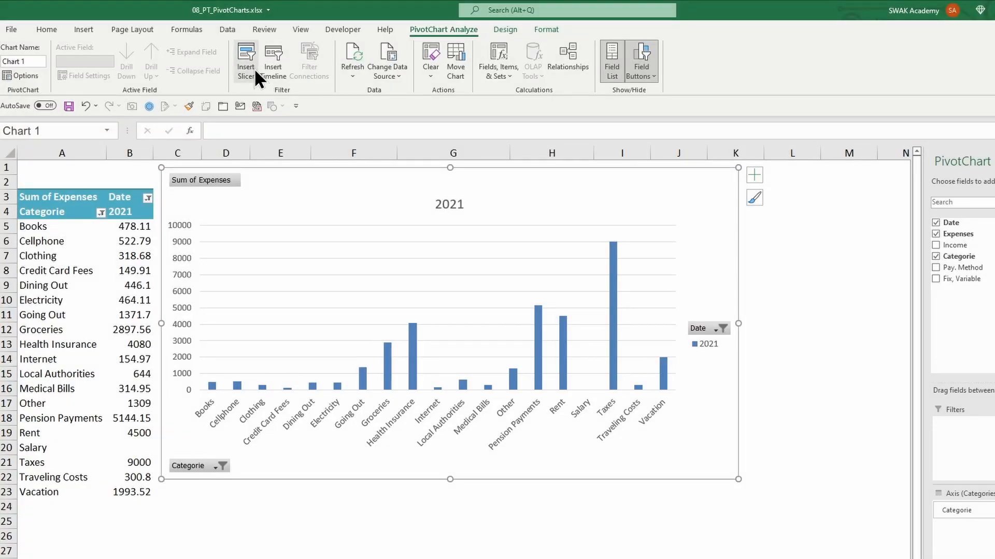
Insert a slicer for the Categorie field of the PivotChart
left_click(254, 68)
left_click(756, 297)
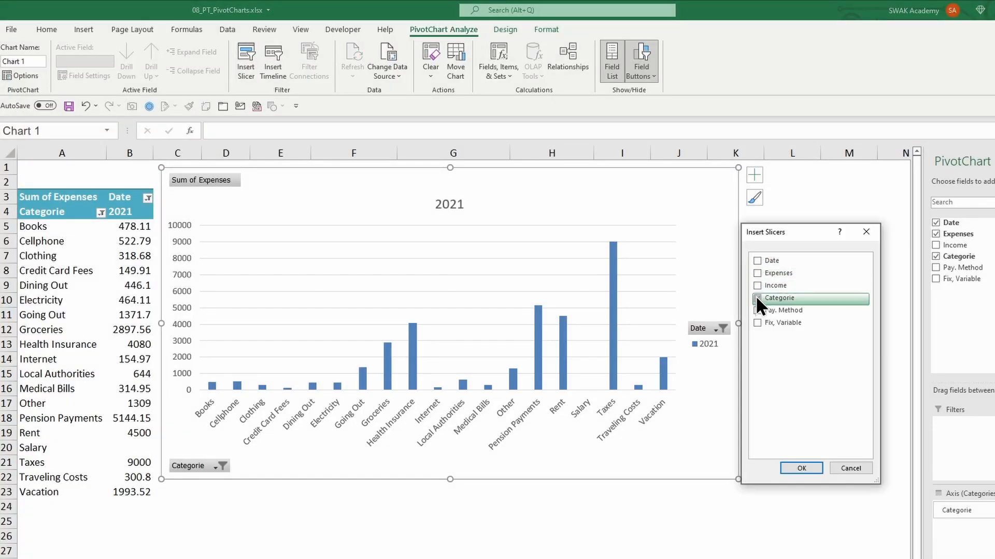
left_click(789, 470)
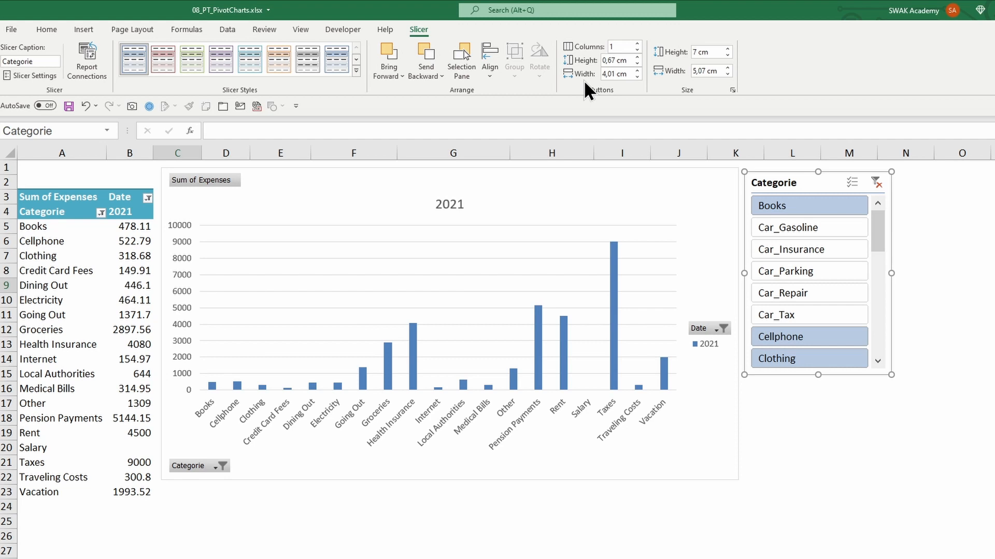
Format the Categorie slicer with two columns, a size of about 10.71 by 6.88 cm and the light green style
left_click(637, 44)
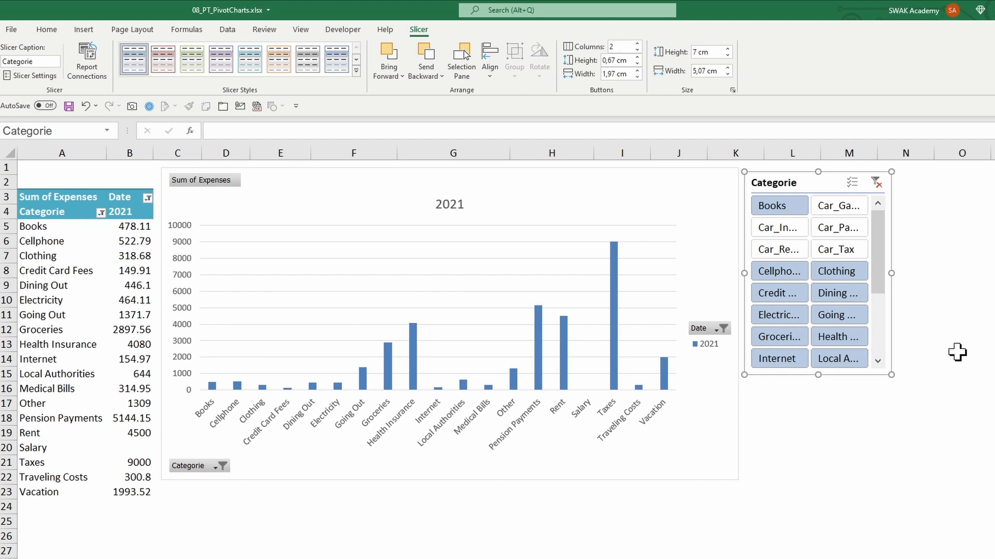
left_click_drag(892, 378, 943, 483)
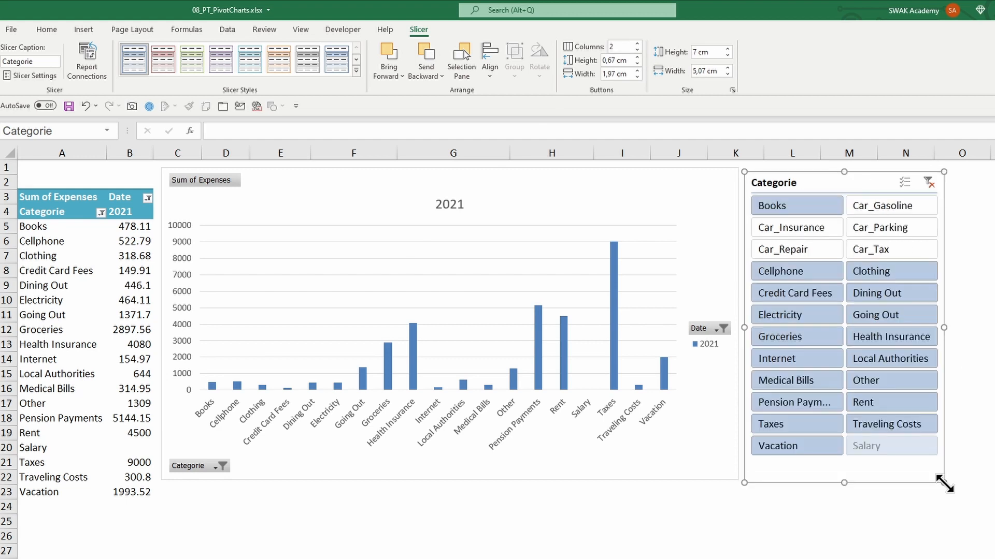
left_click(357, 73)
left_click(188, 73)
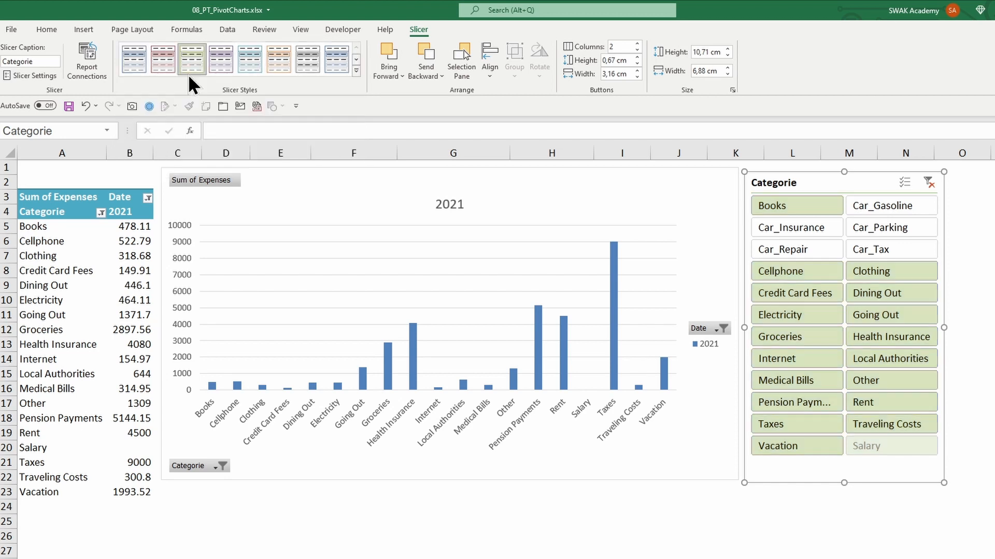
Insert a Date timeline for the PivotChart, place it directly below the chart and widen it to the chart's width
left_click(409, 189)
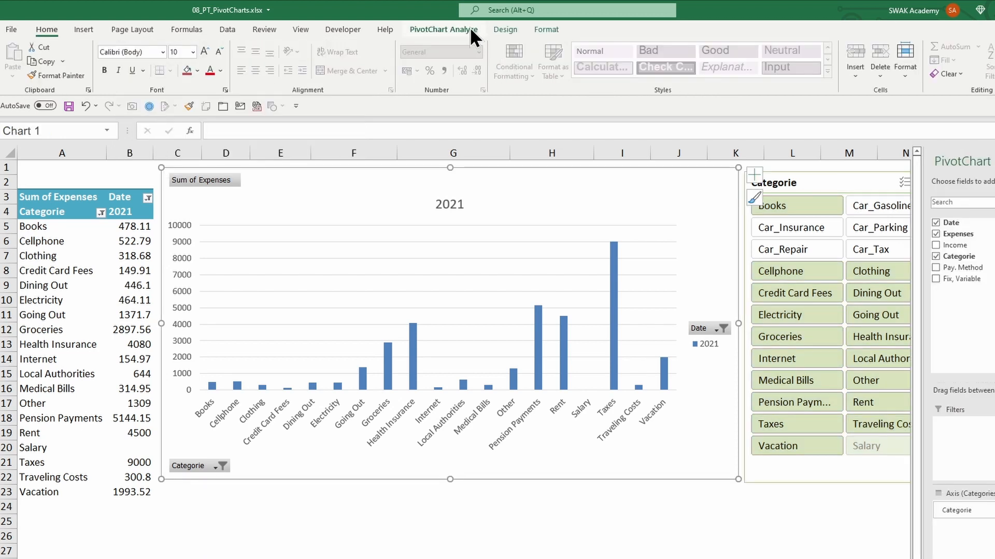
left_click(470, 27)
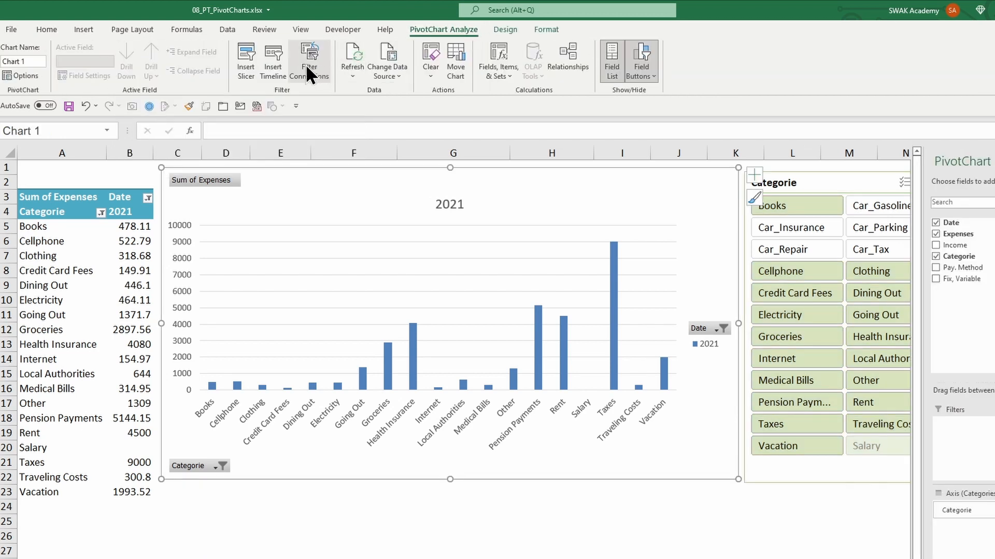
left_click(280, 76)
left_click(757, 305)
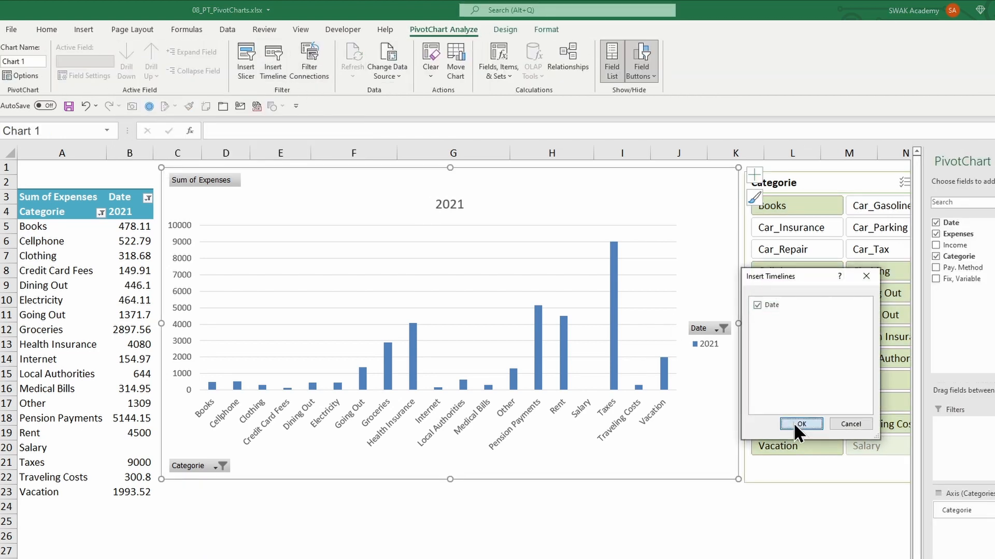
left_click(796, 423)
left_click_drag(493, 338, 316, 493)
left_click_drag(432, 521, 736, 518)
Set the time level of the Date timeline to quarters (QUARTALE)
scroll(615, 537, "down", 1)
left_click(725, 473)
left_click(720, 507)
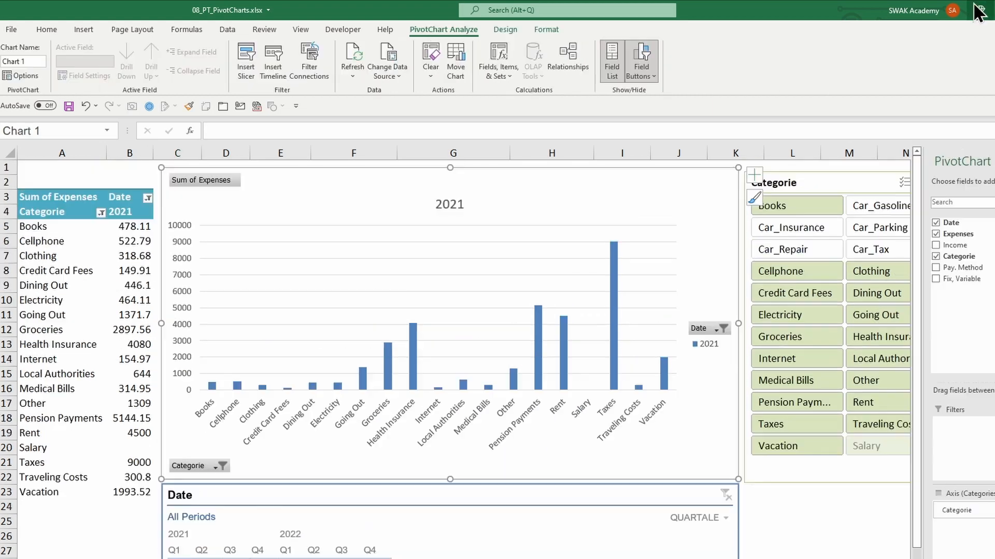
Hide all field buttons on the PivotChart and reduce the chart's height from its lower edge
left_click(642, 52)
left_click_drag(450, 479, 457, 412)
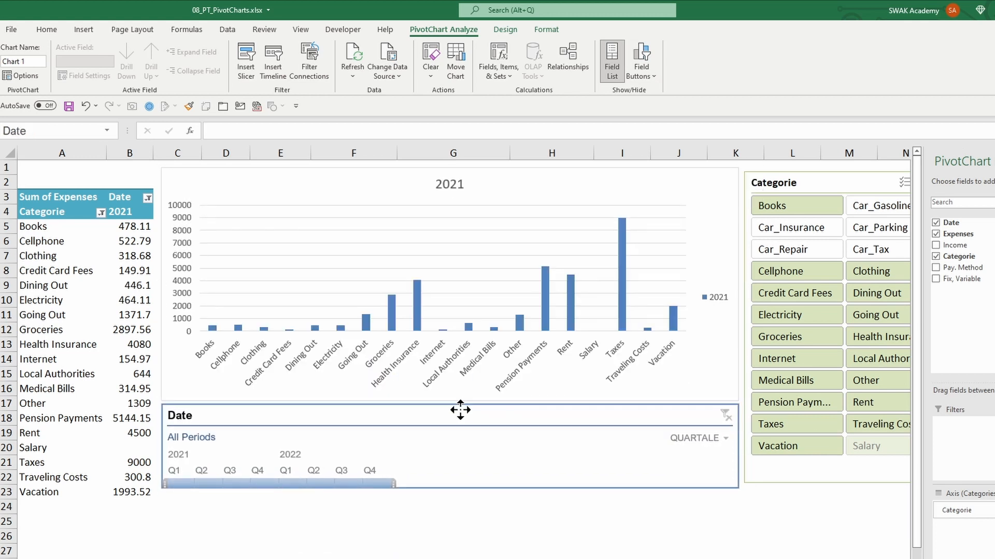
Apply the light green style to the Date timeline and reselect the PivotChart
left_click(424, 29)
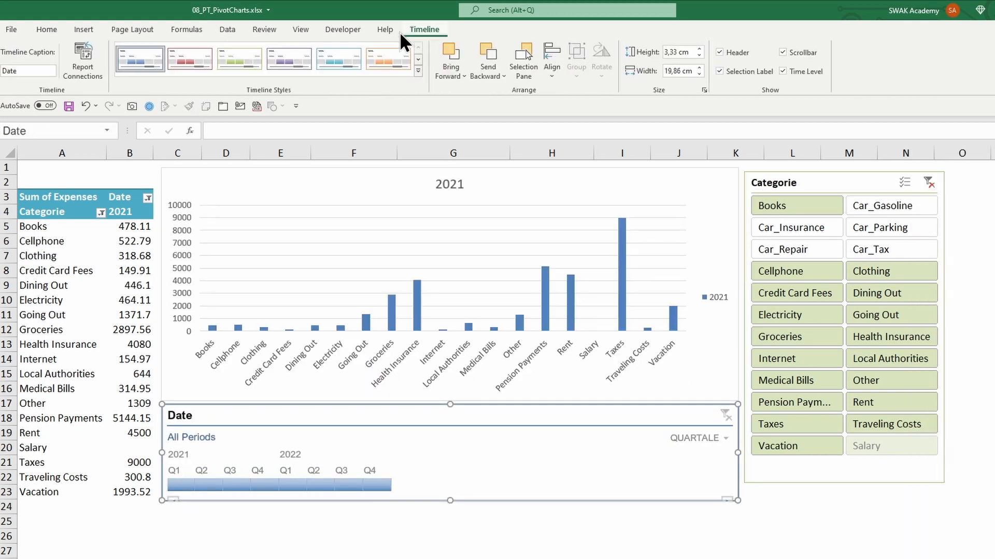
left_click(256, 71)
left_click(389, 192)
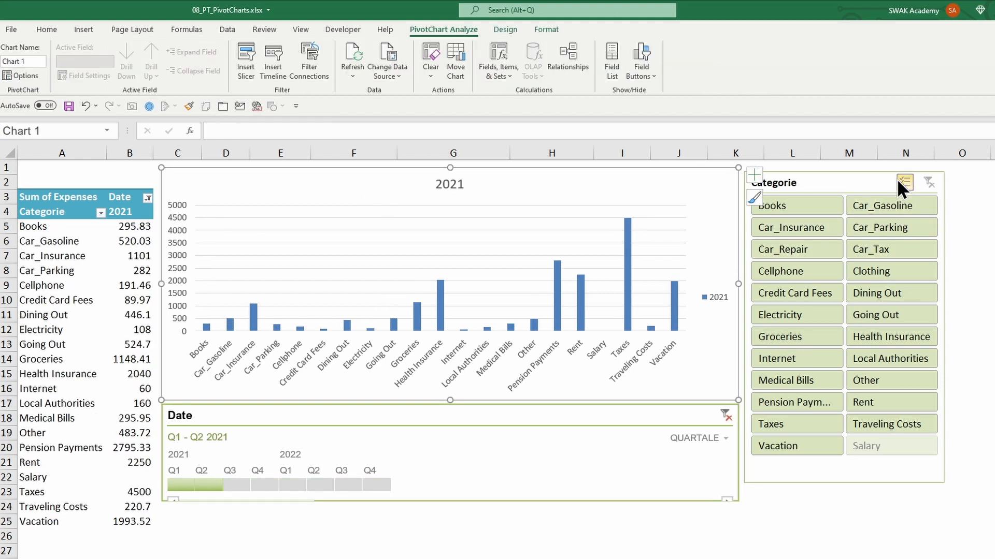
Filter the PivotChart through the slicer to Credit Card Fees, Car_Tax, Dining Out, Local Authorities and Groceries
left_click(815, 227)
left_click(801, 293)
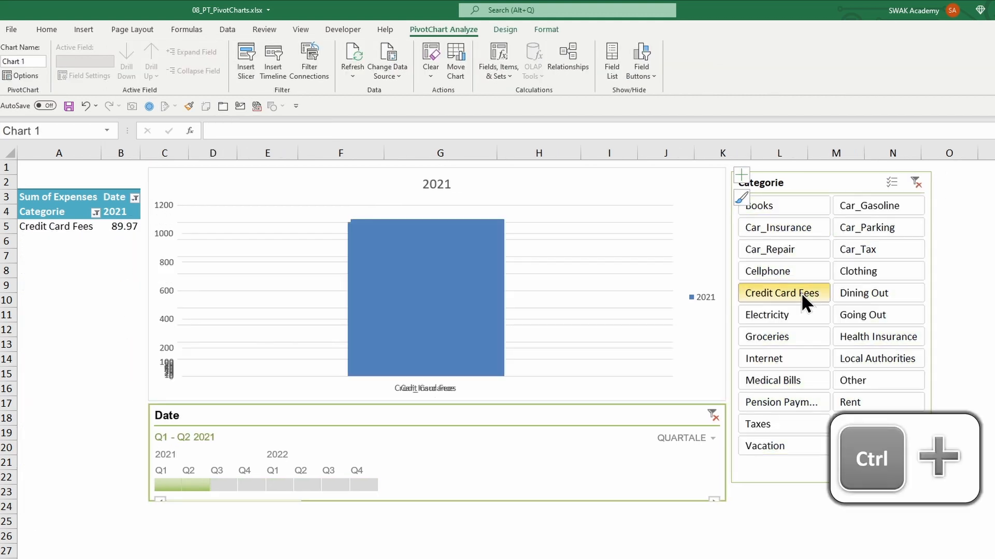
left_click(860, 251, "ctrl")
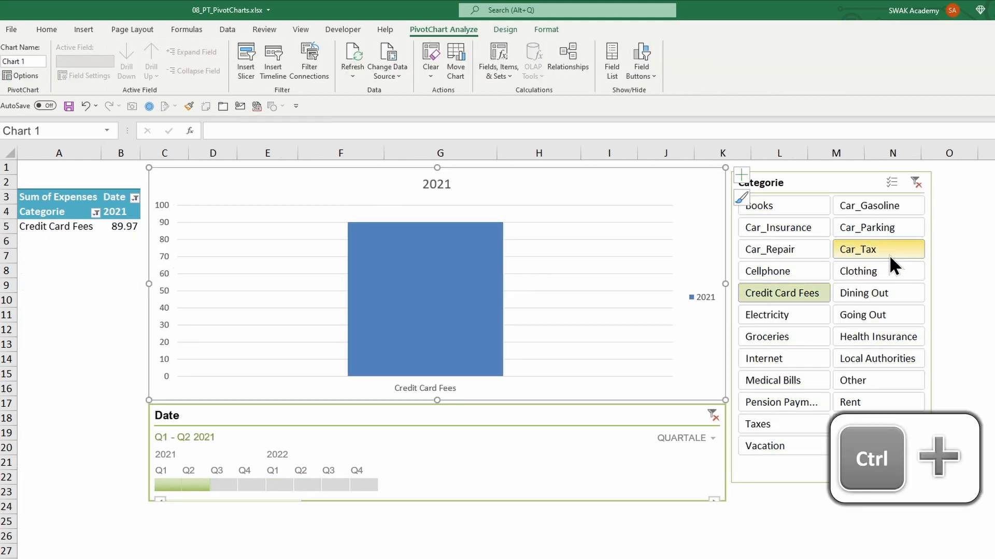
left_click(885, 297, "ctrl")
left_click(870, 353, "ctrl")
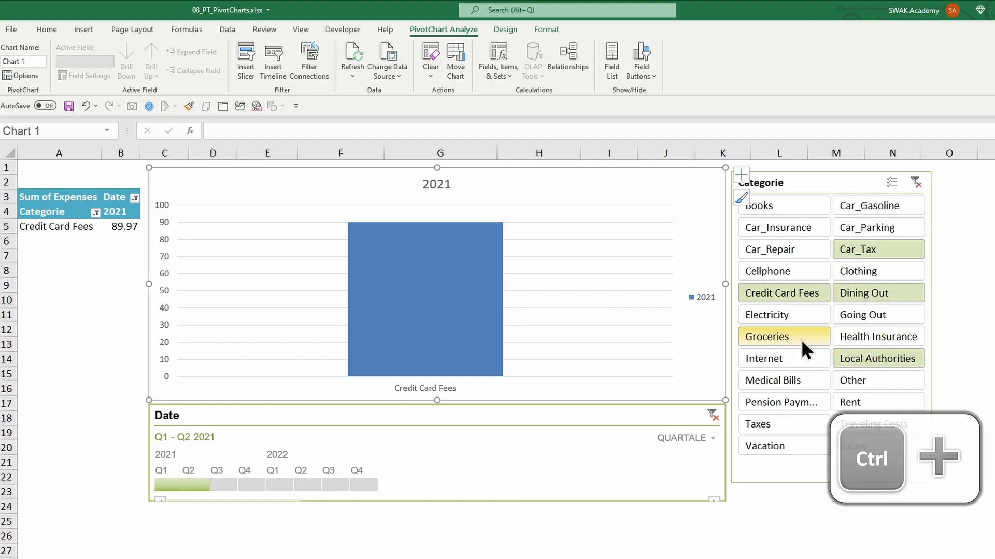
left_click(801, 340, "ctrl")
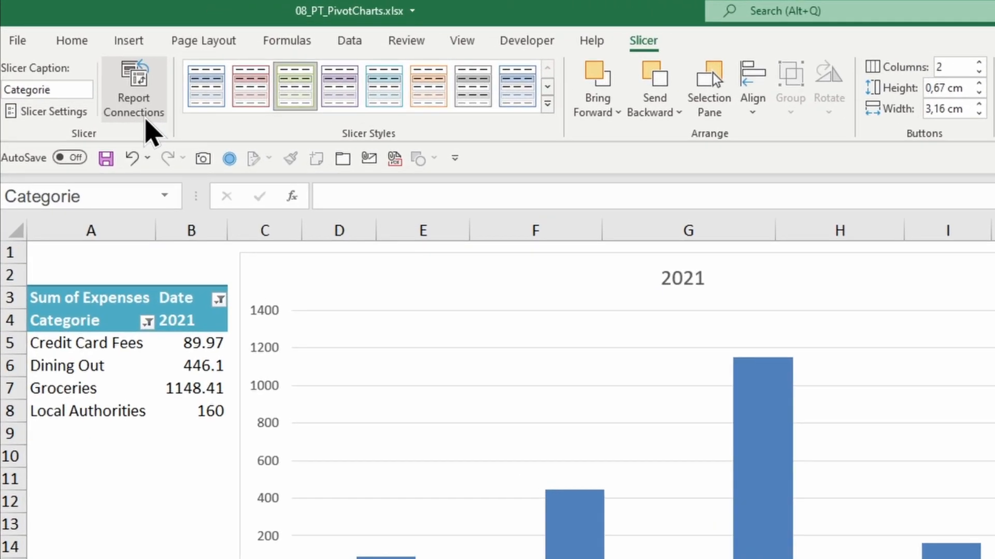
Review the Categorie slicer's report connections and the PivotChart's data source, keeping PivotTable1 and the PFManager table
left_click(134, 104)
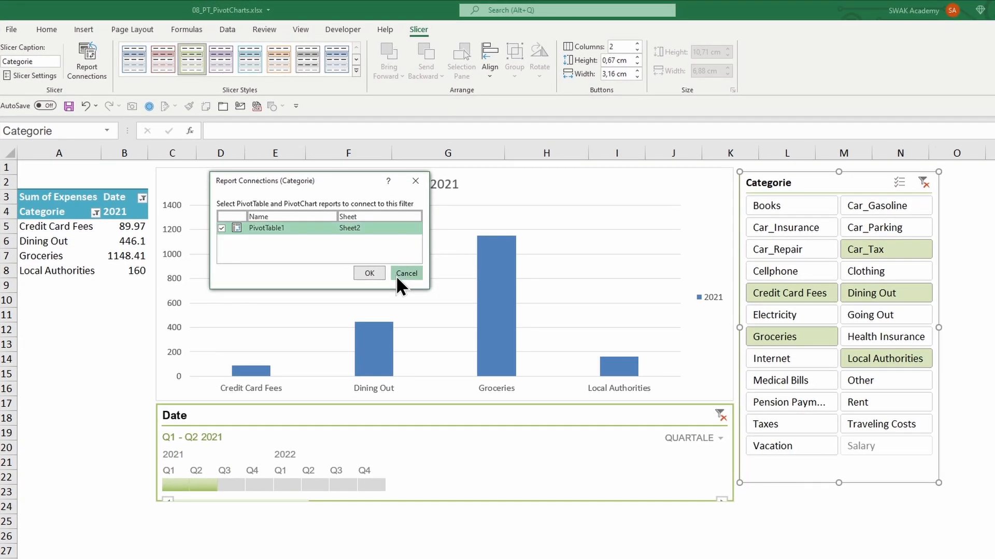
left_click(608, 418)
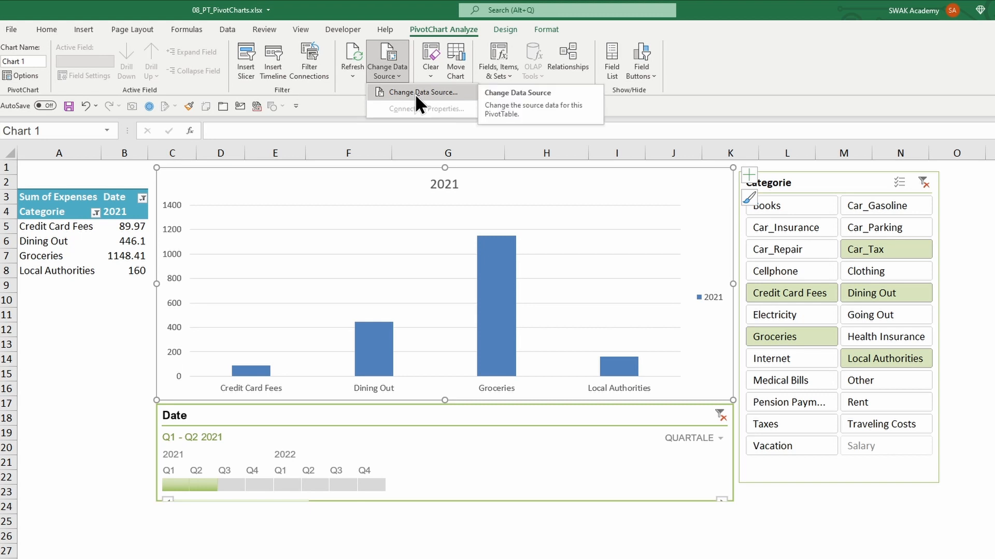
left_click(415, 93)
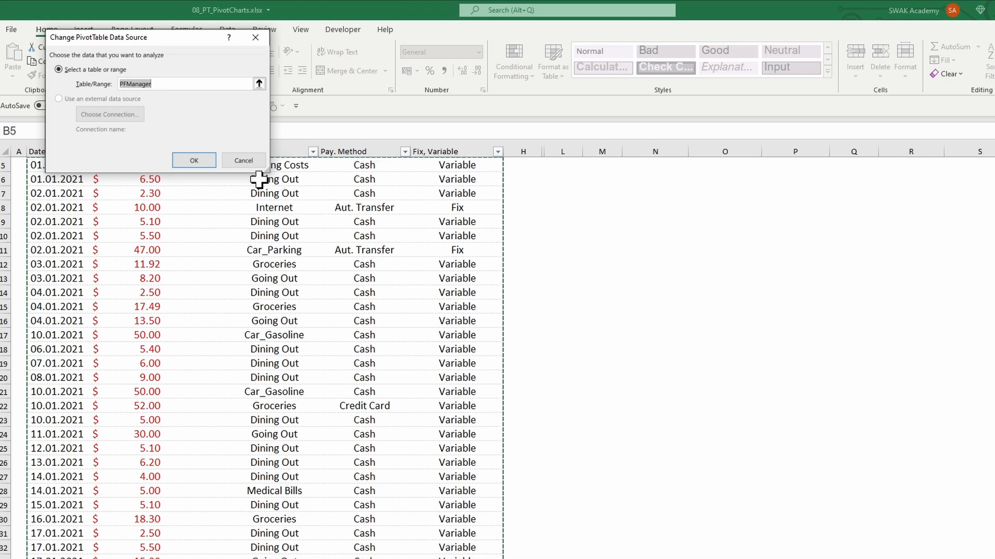
left_click(214, 162)
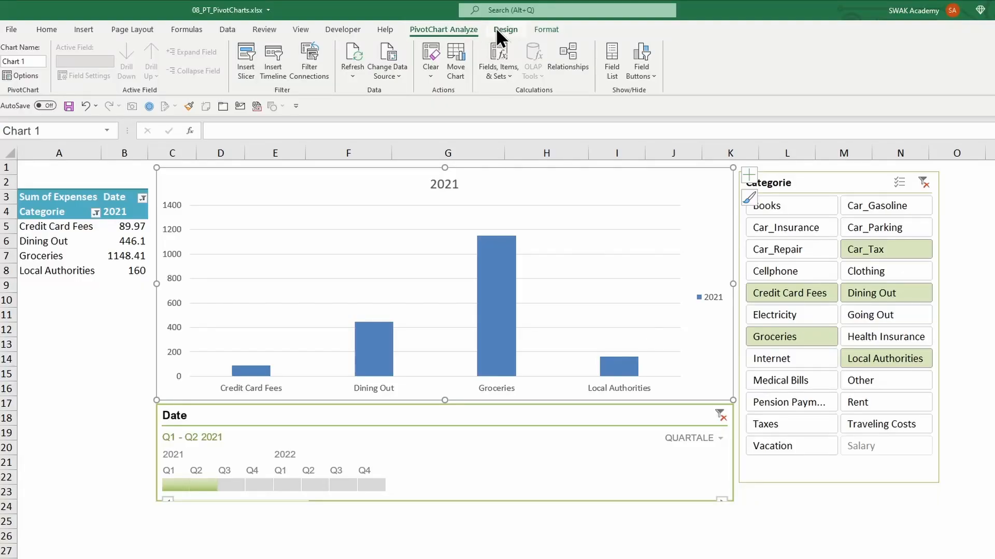
Apply a quick layout with a data table and vertical axis title to the PivotChart, and preview the chart styles
left_click(498, 31)
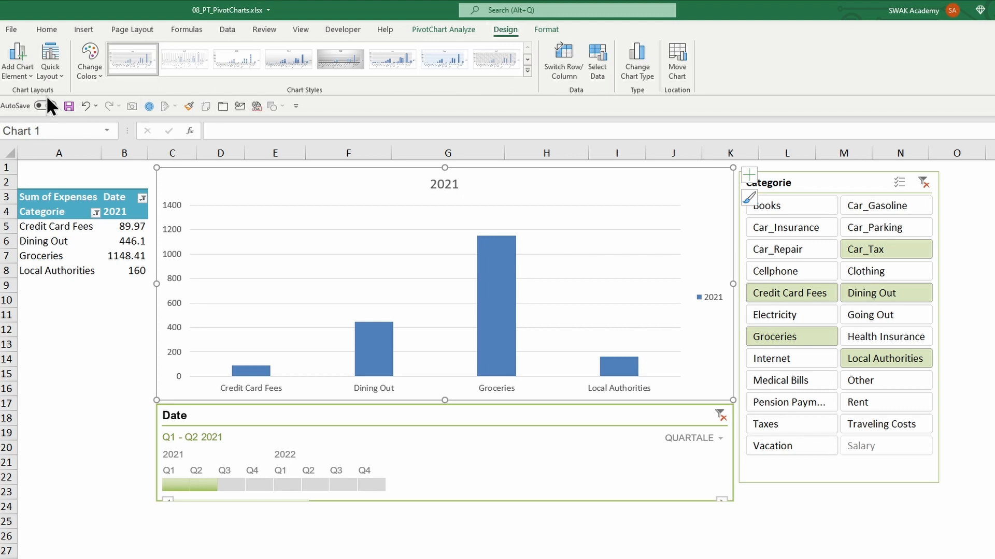
left_click(54, 75)
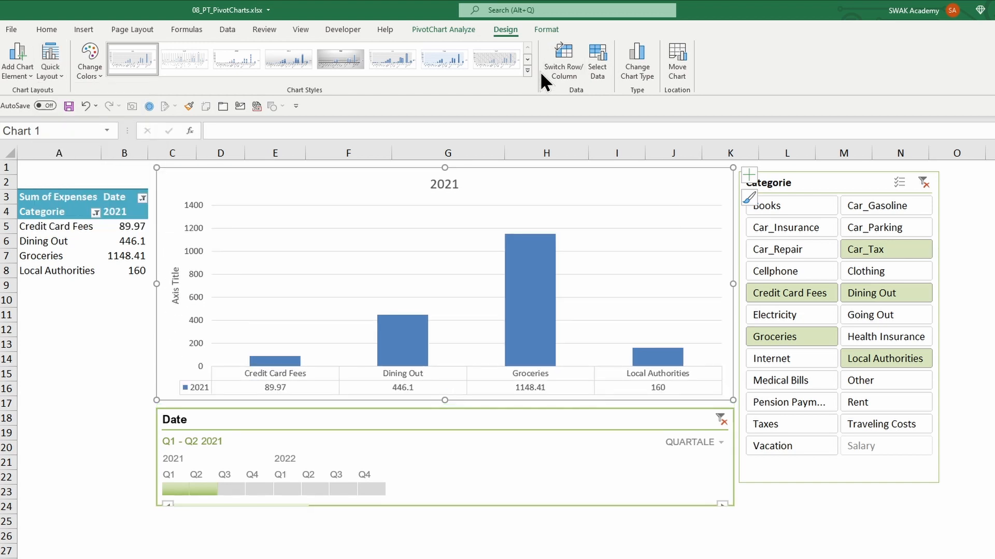
left_click(527, 71)
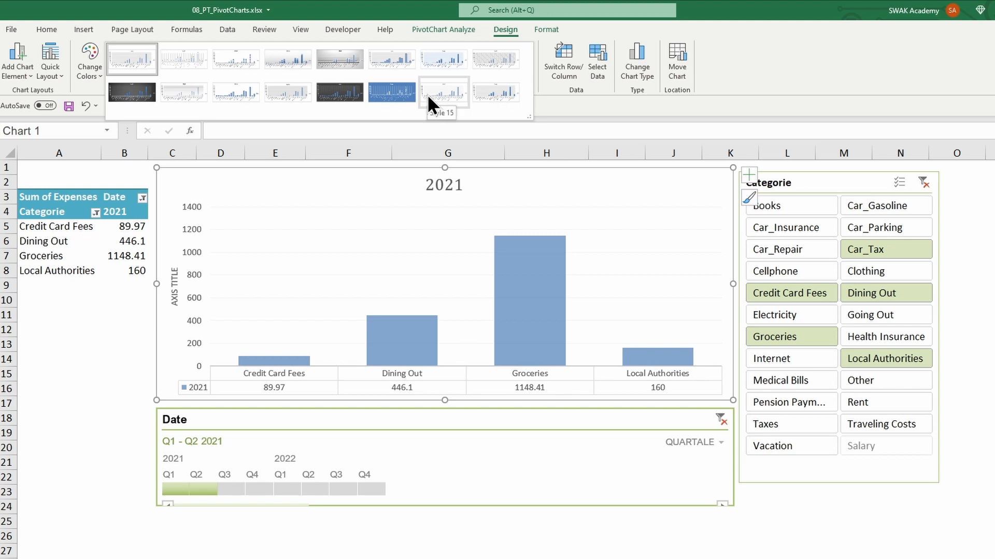
key("Escape")
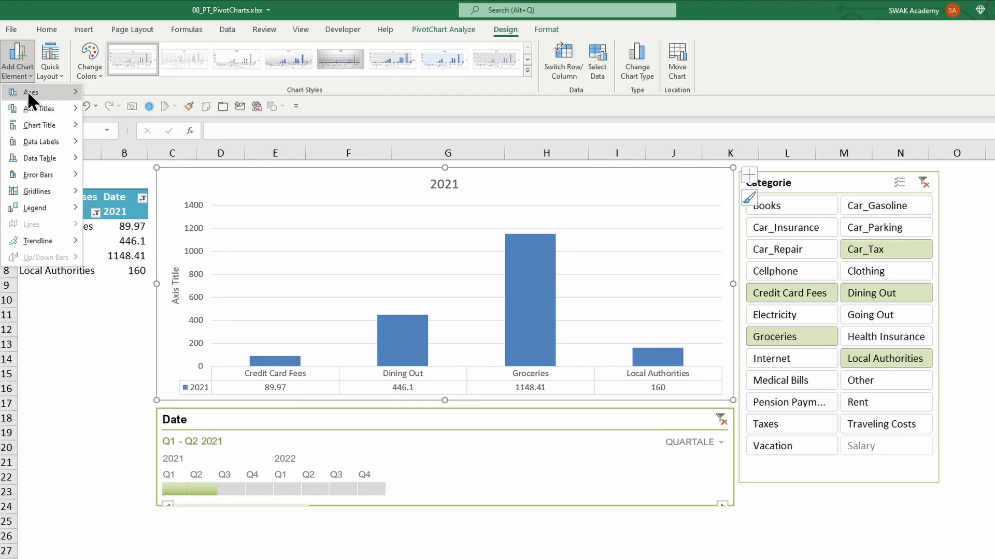
Preview the axes, axis titles, data labels and gridlines options for the PivotChart, and open the additional axis options
mouse_move(27, 91)
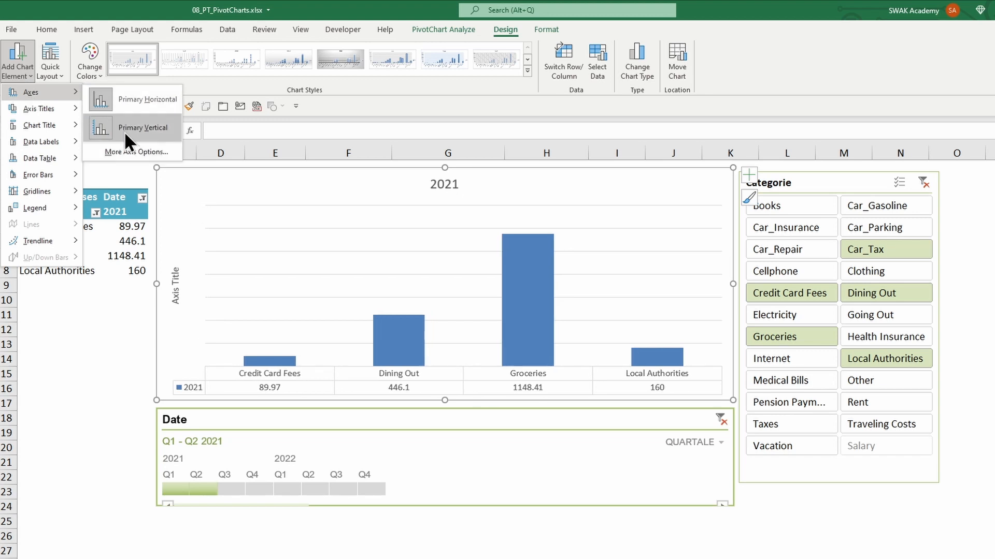
mouse_move(66, 109)
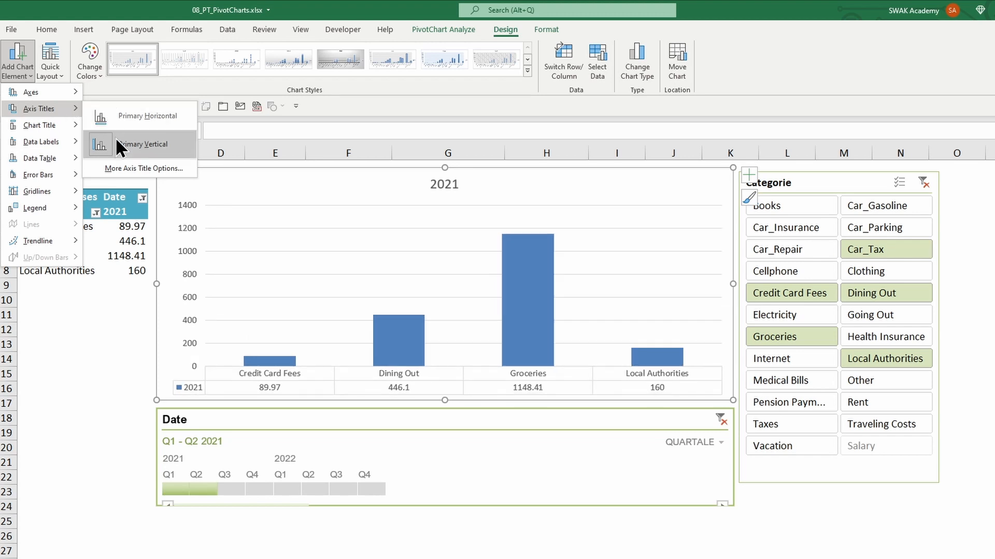
mouse_move(67, 139)
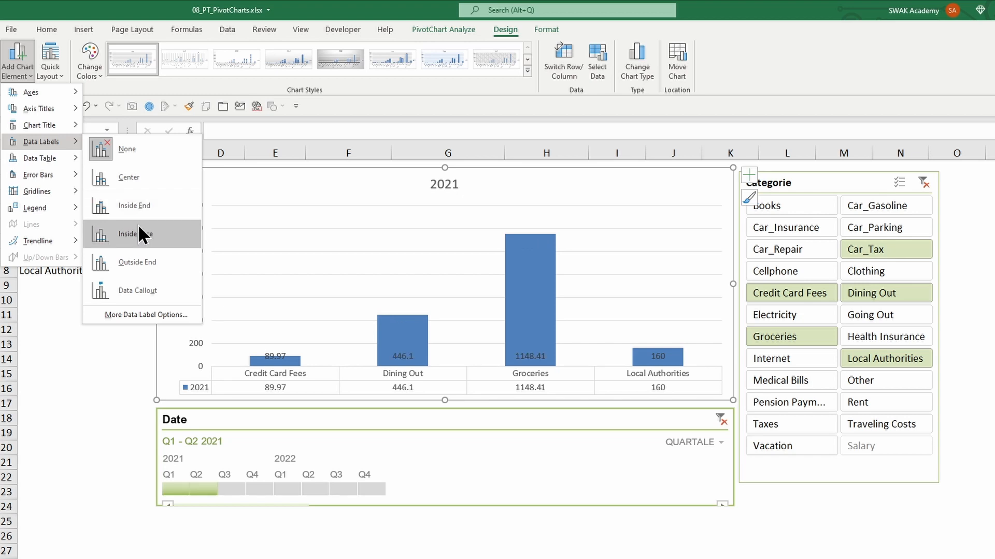
mouse_move(63, 191)
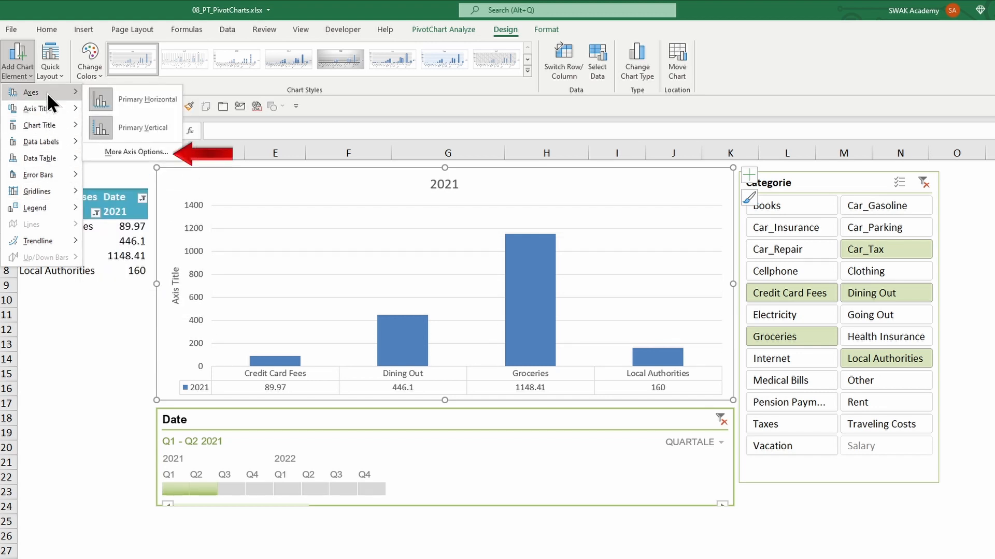
left_click(136, 152)
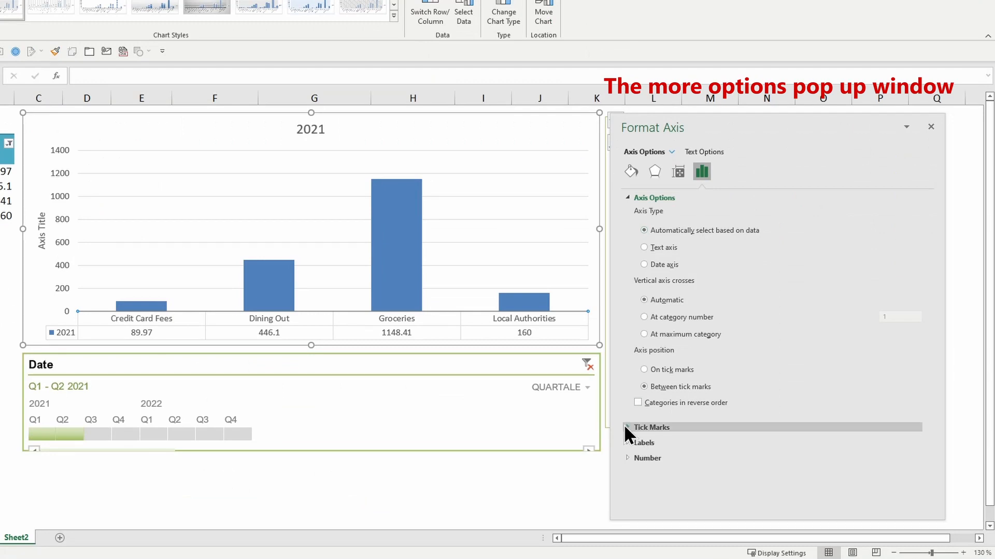
Examine the tick mark, label, alignment and effects settings of the category axis
left_click(627, 427)
left_click(644, 493)
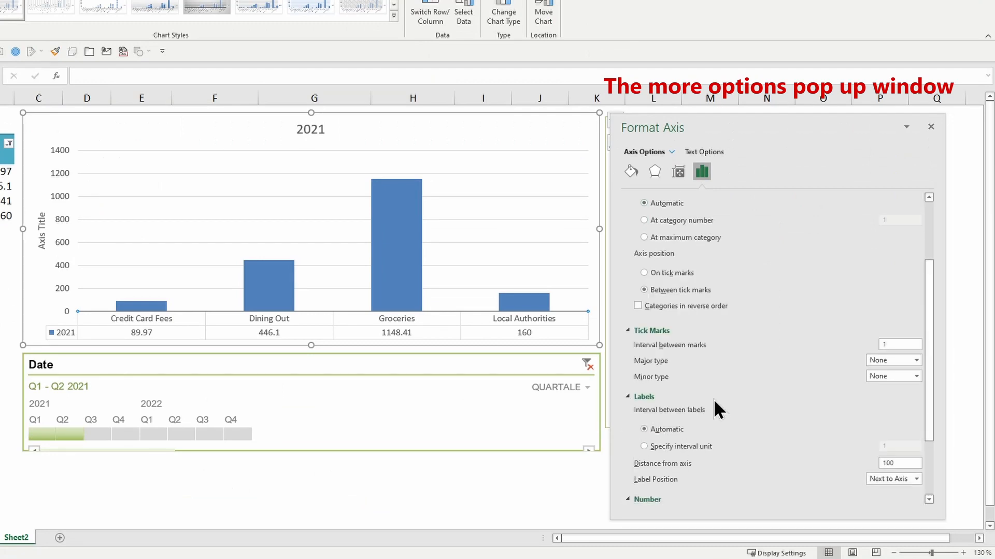
left_click(678, 172)
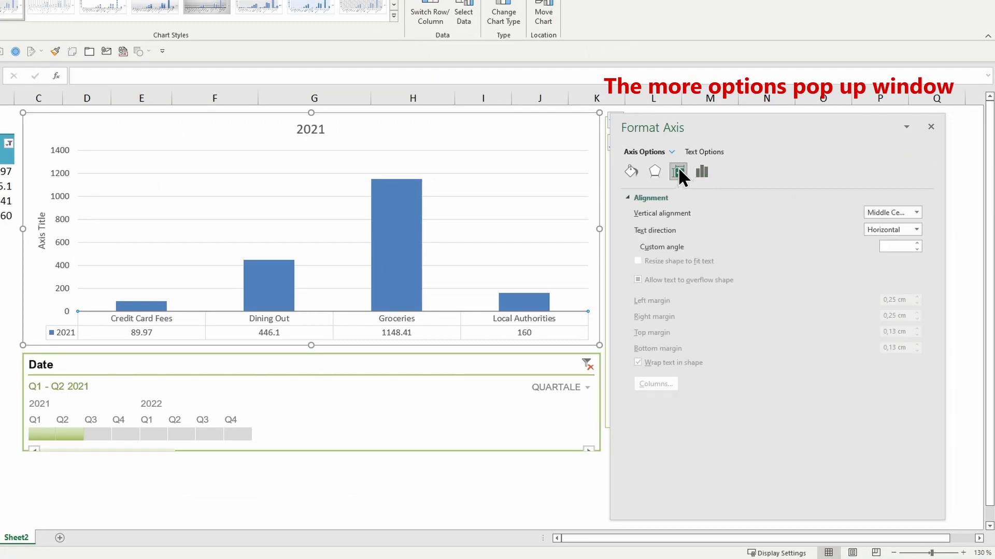
left_click(650, 170)
left_click(626, 198)
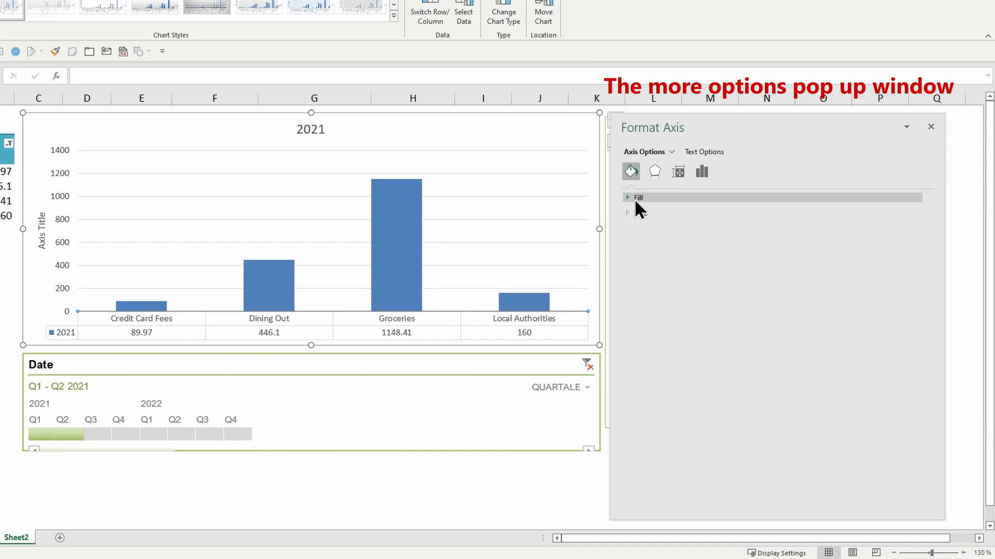
Examine the fill and line settings of the category axis, including the available fill colors and dash types
left_click(630, 197)
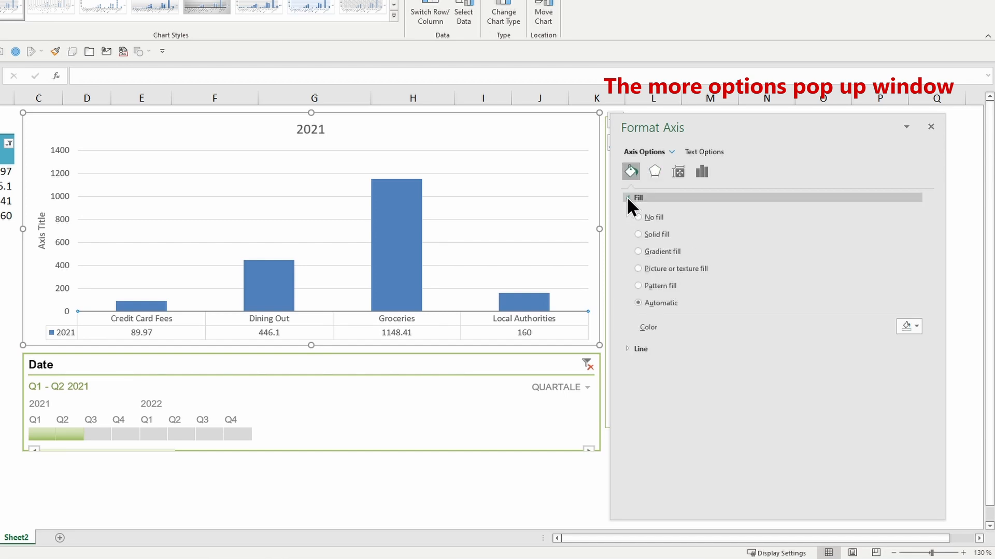
left_click(916, 326)
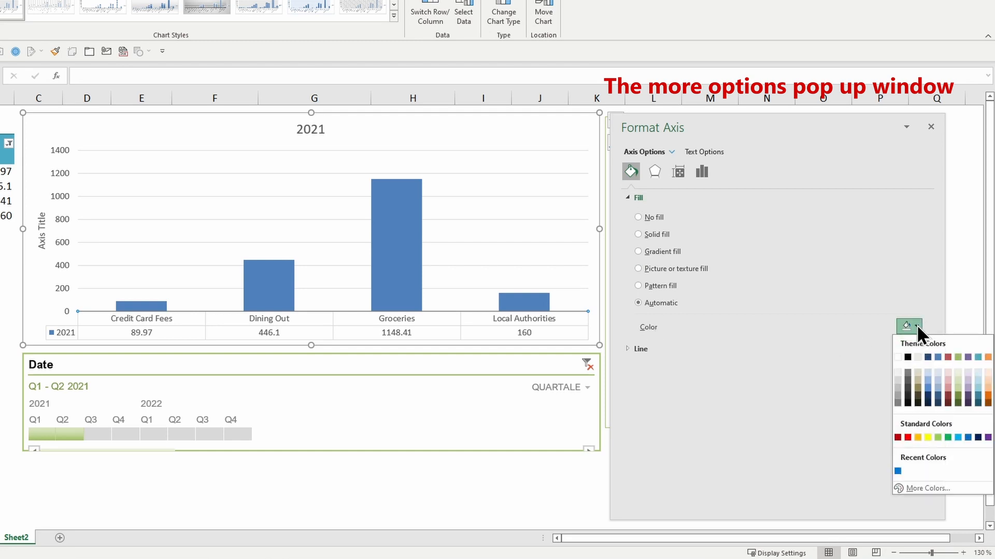
left_click(916, 326)
left_click(630, 350)
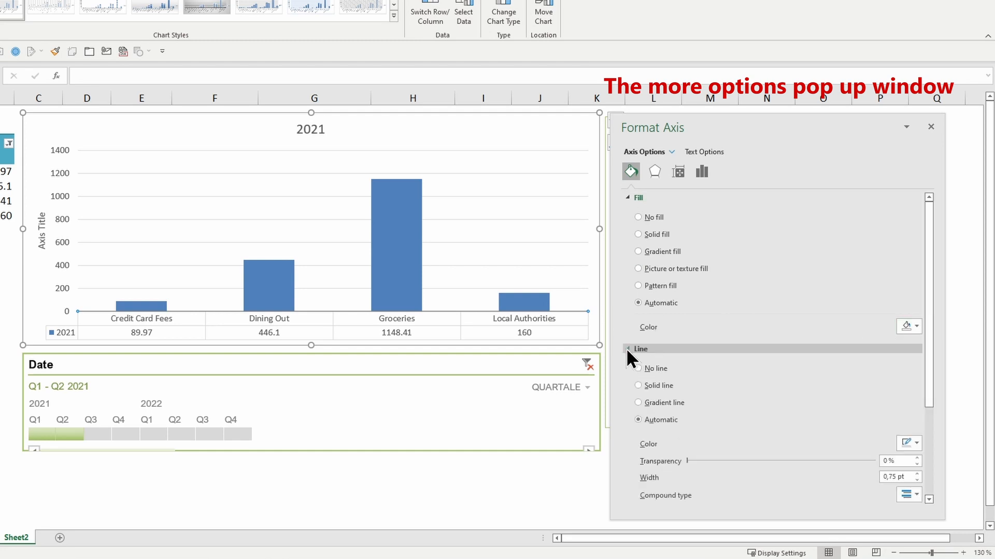
scroll(825, 392, "down", 3)
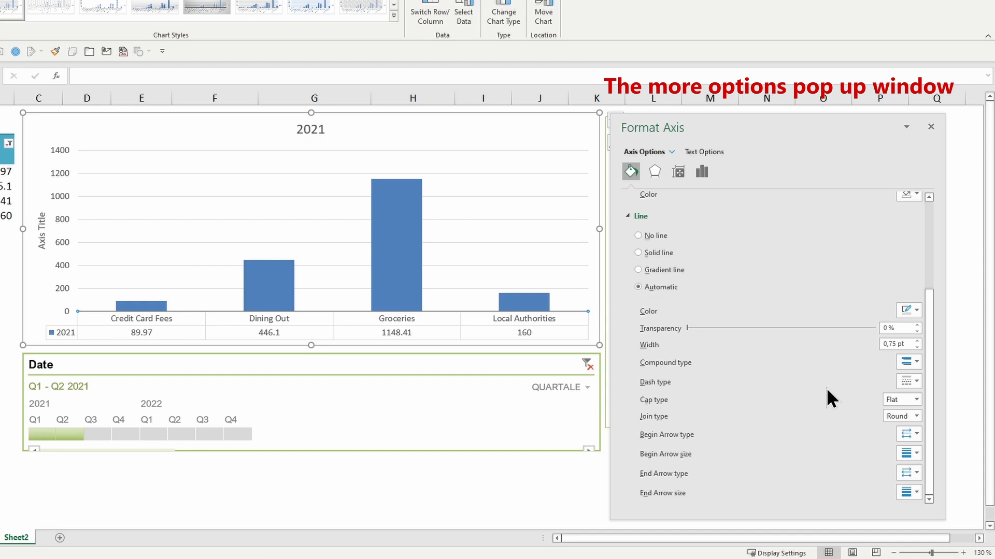
left_click(912, 381)
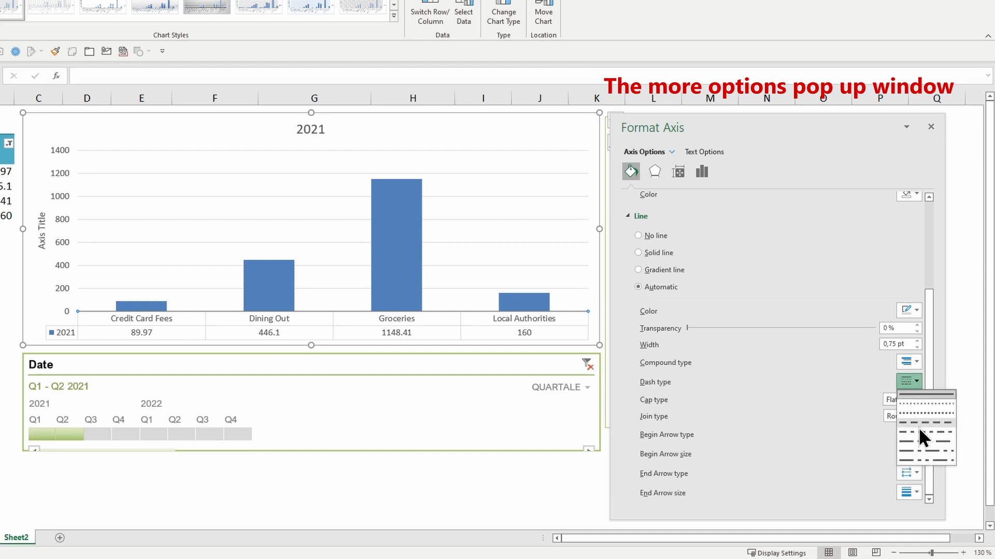
left_click(979, 251)
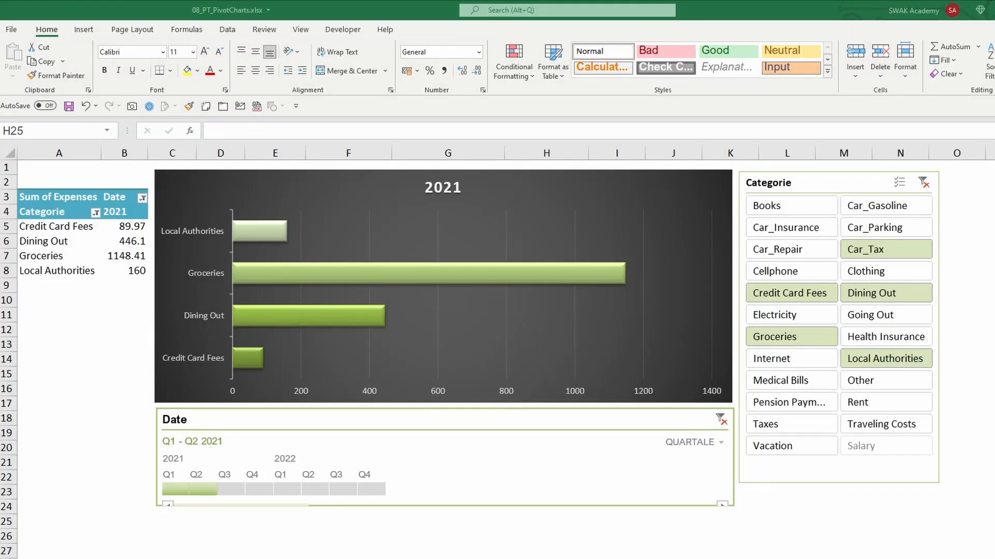
Recolor the bars of the dark bar chart with the colorful palette that starts with orange
left_click(464, 273)
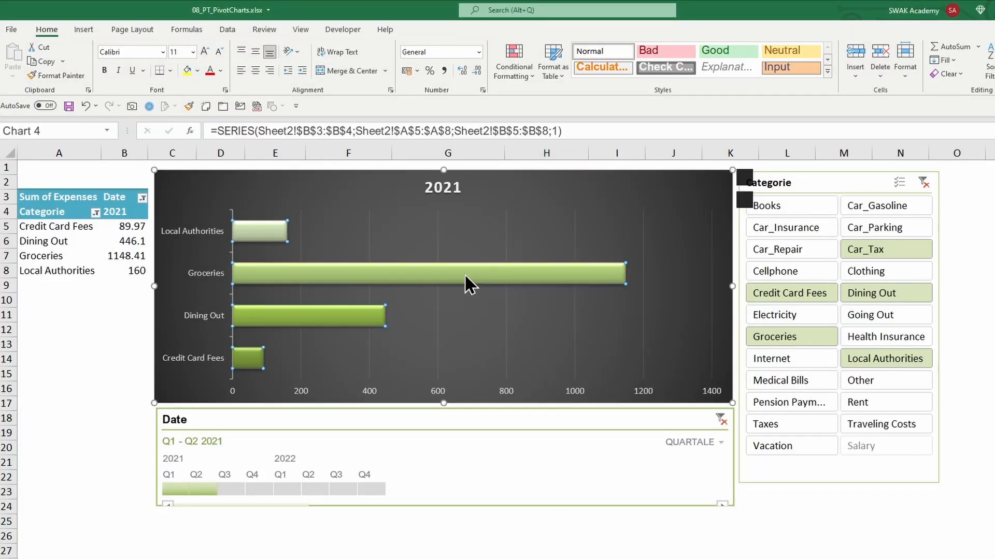
left_click(490, 33)
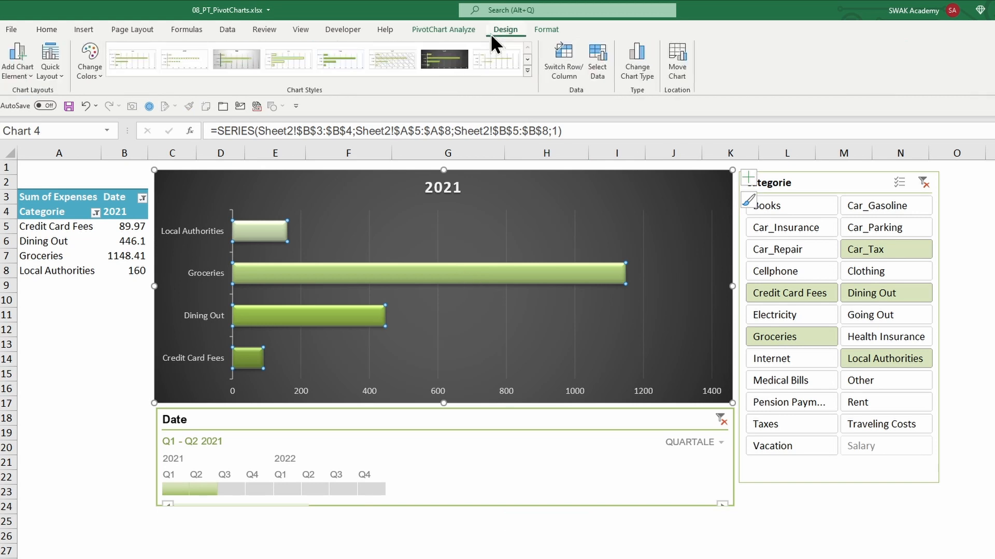
left_click(97, 76)
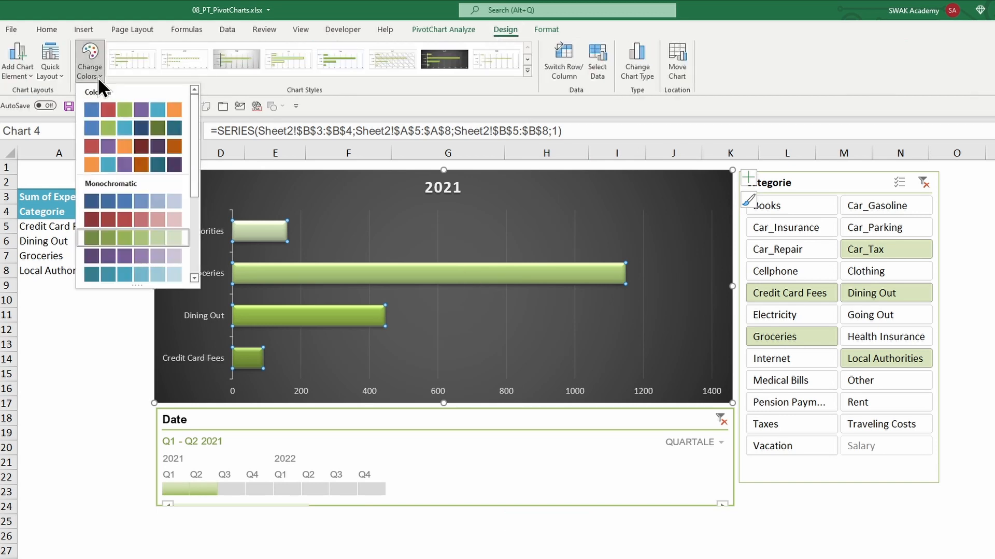
left_click(126, 167)
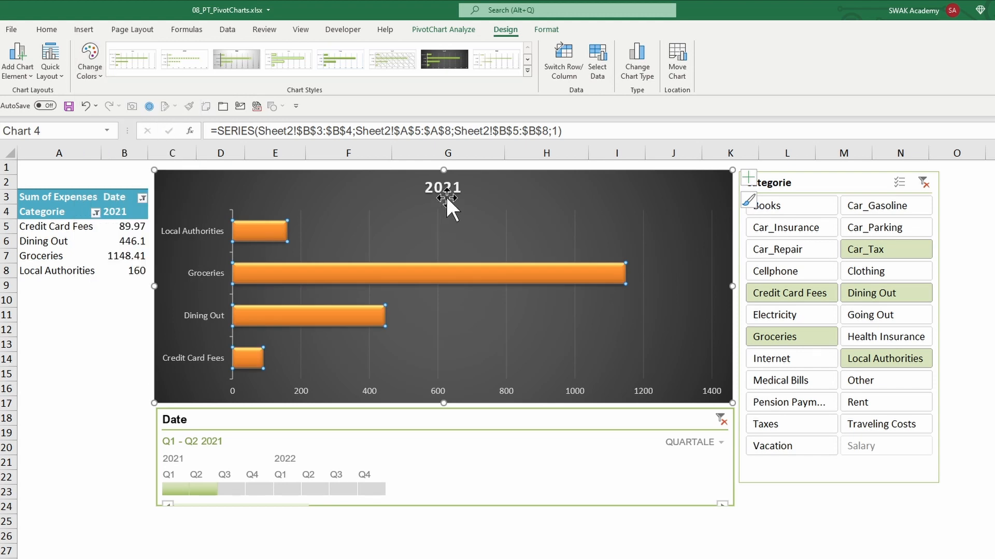
Change the font color of the chart title 2021 to red
left_click(447, 198)
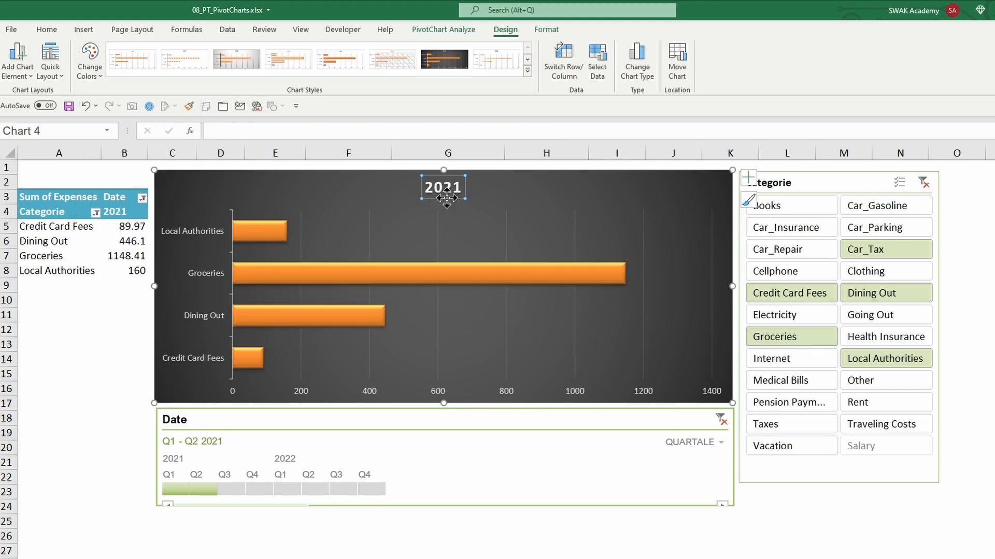
left_click(51, 30)
left_click(210, 72)
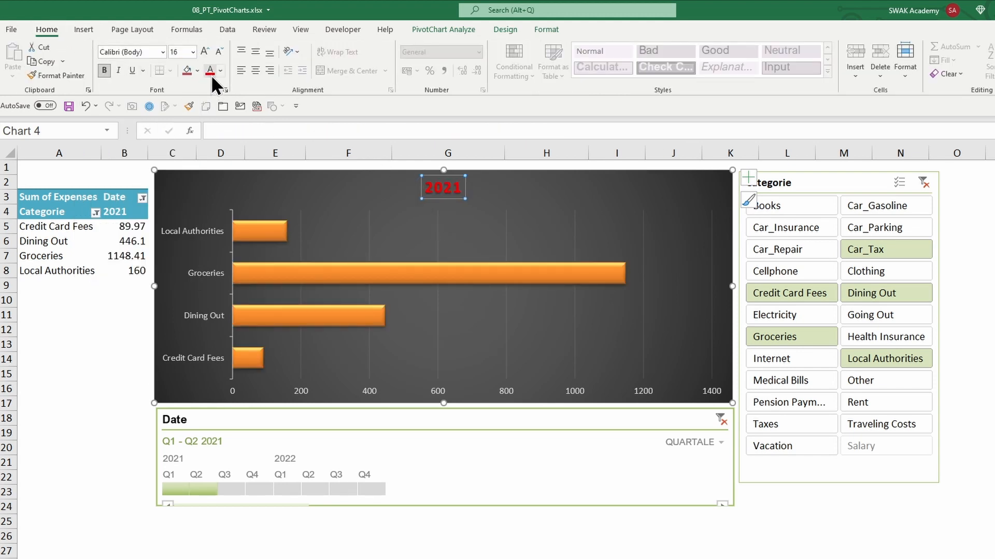
Look through the fonts available for the bar chart's value axis labels
left_click(381, 391)
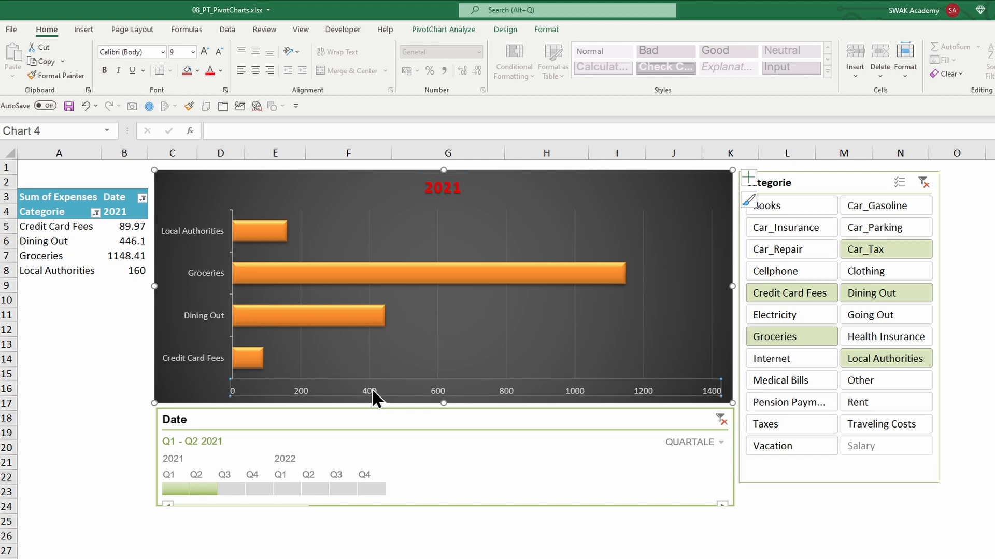
left_click(163, 52)
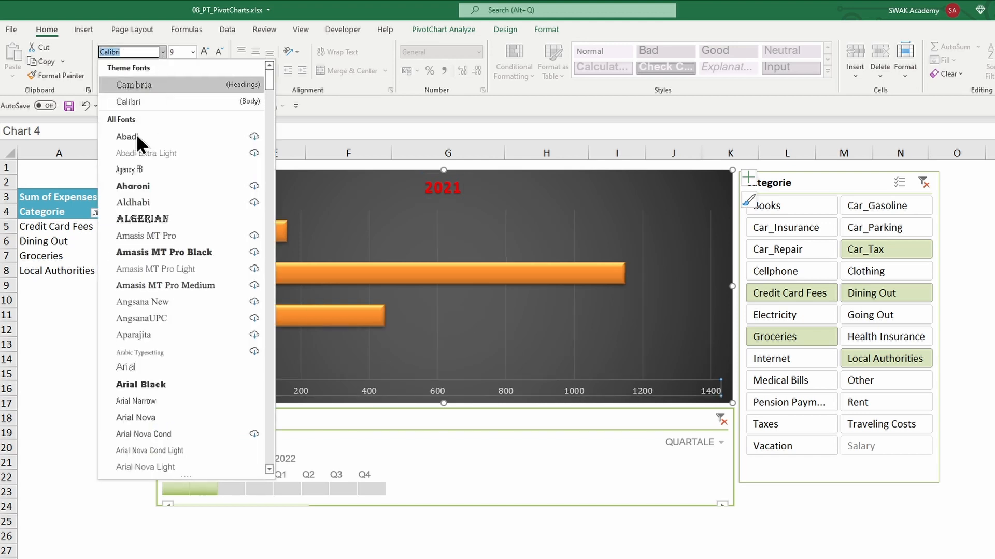
key("Escape")
key("Escape")
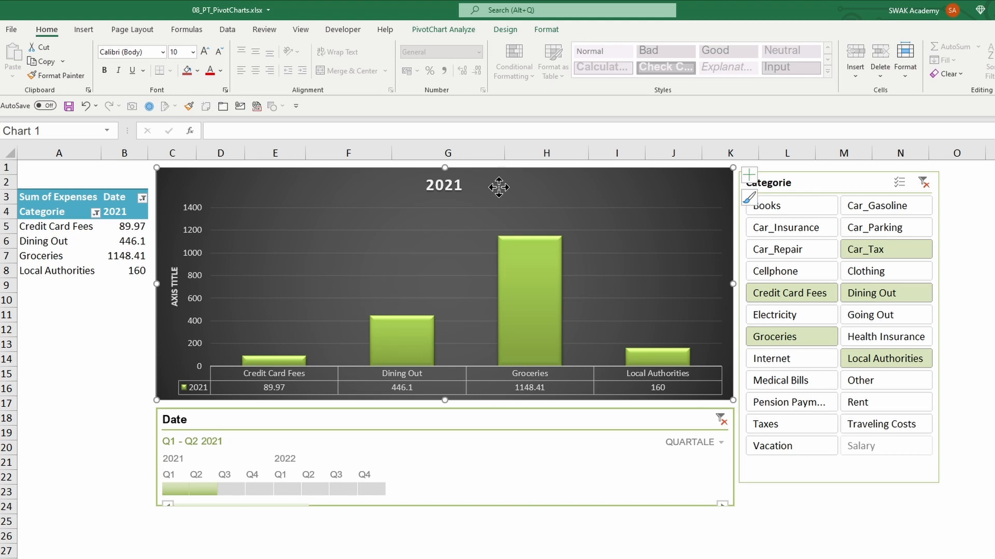
Save the green column PivotChart as a chart template named PivotChart_SWAK
right_click(499, 187)
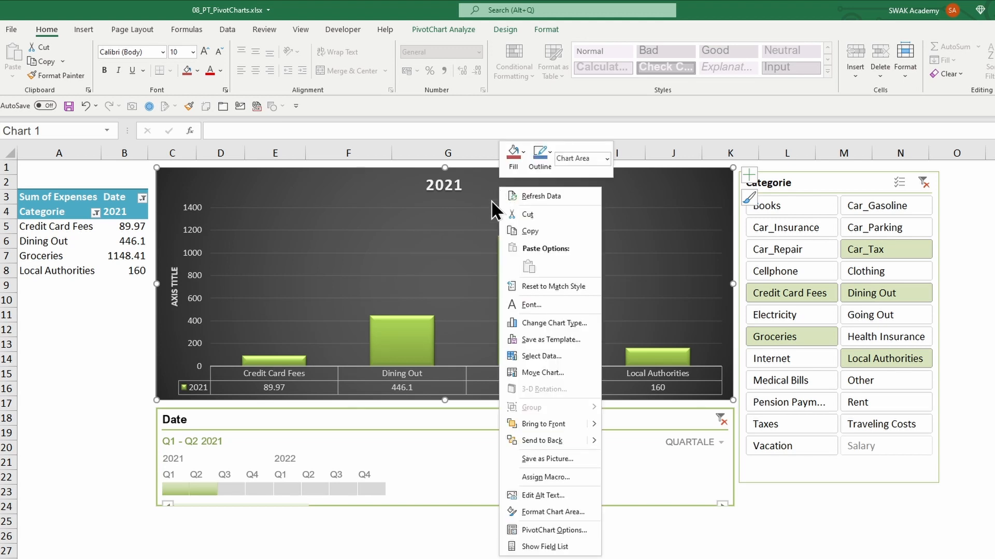
left_click(579, 340)
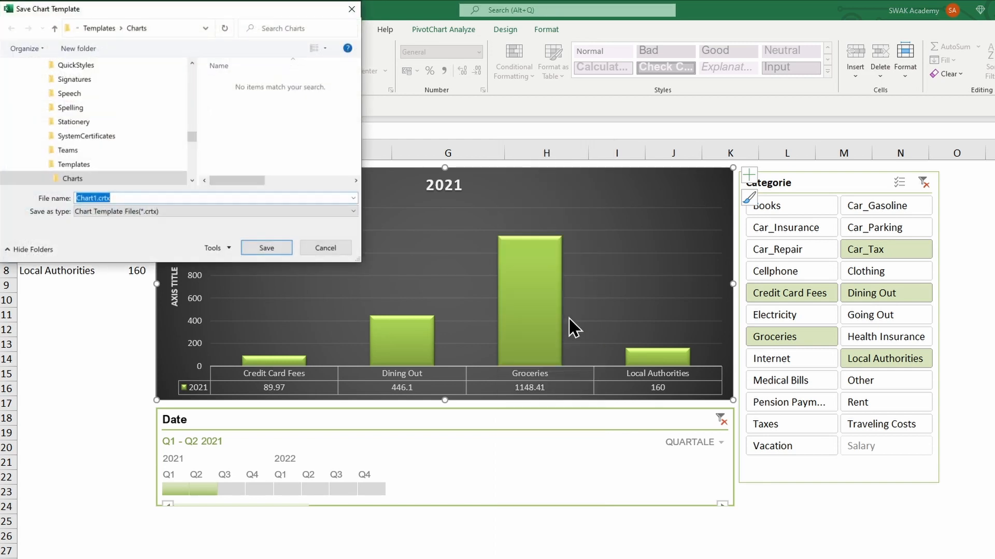
type("PivotChart_SWAK")
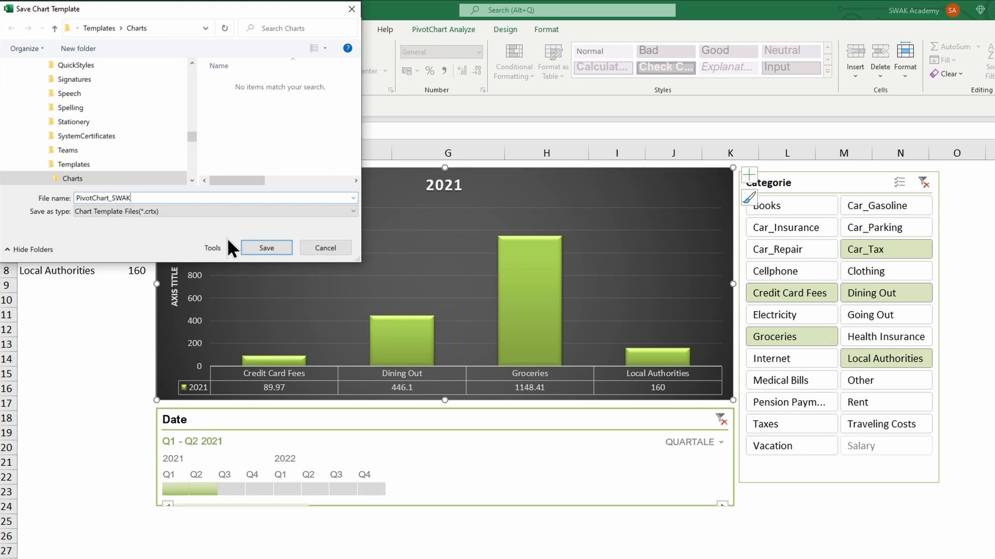
left_click(265, 248)
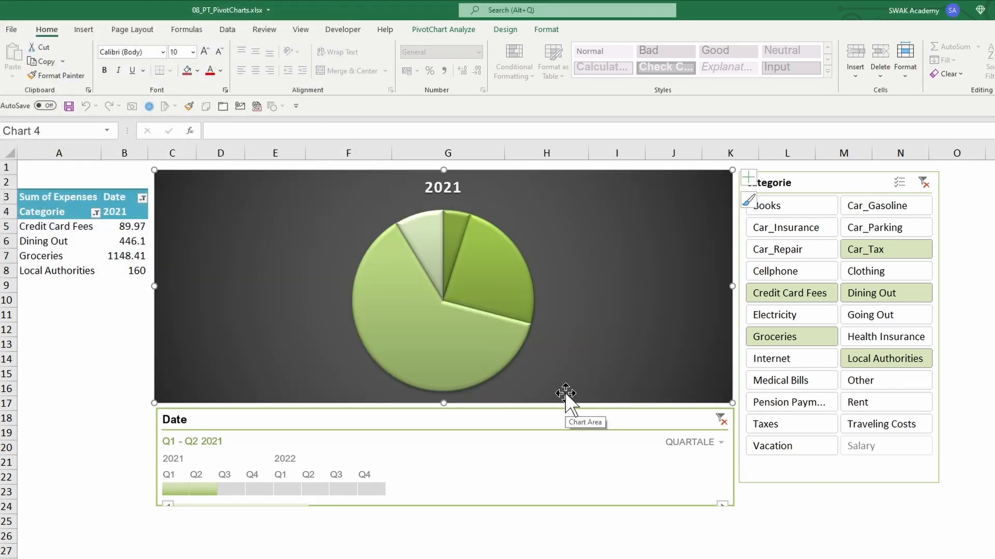
Replace the dark pie PivotChart with a new PivotChart of the expenses table based on the PivotChart_SWAK template
key("Delete")
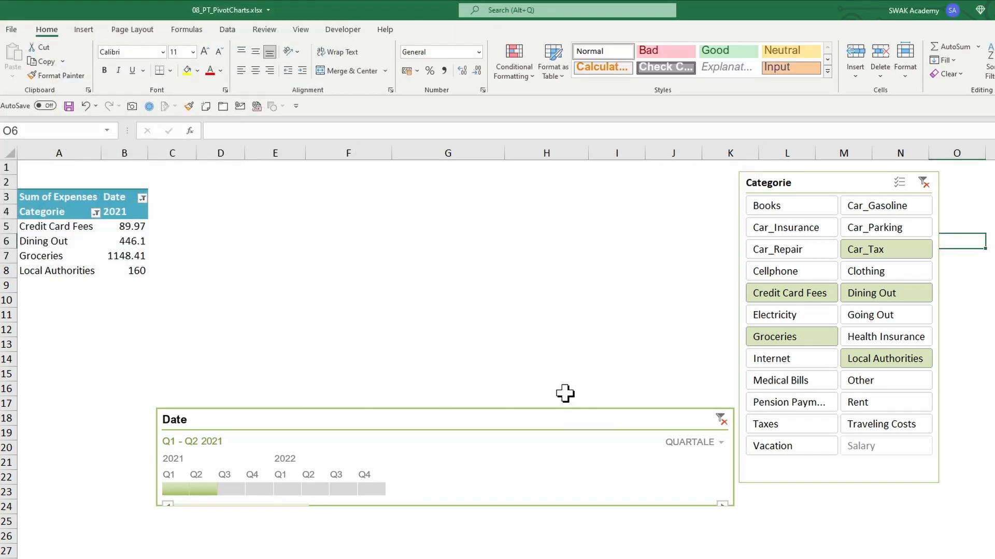
left_click(566, 393)
left_click(125, 242)
left_click(443, 30)
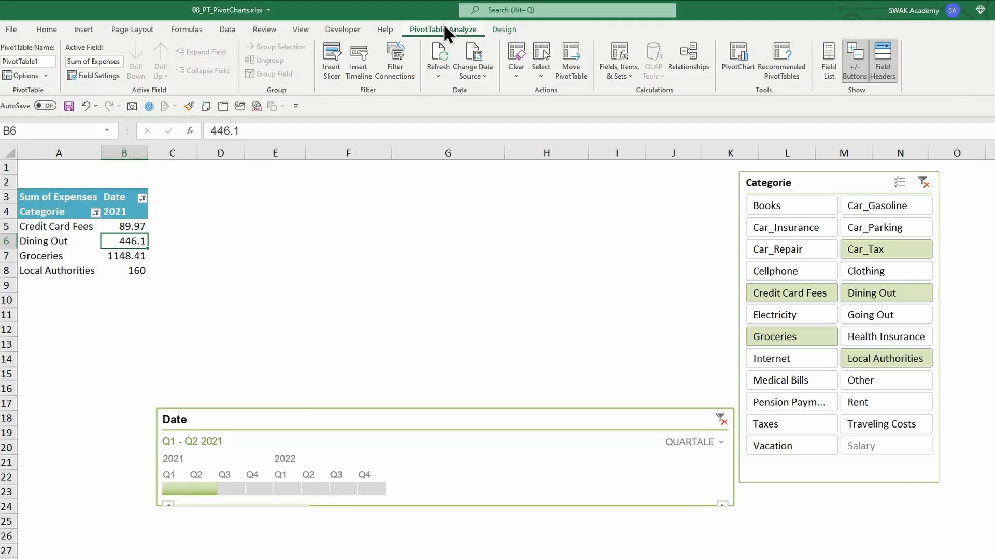
left_click(745, 56)
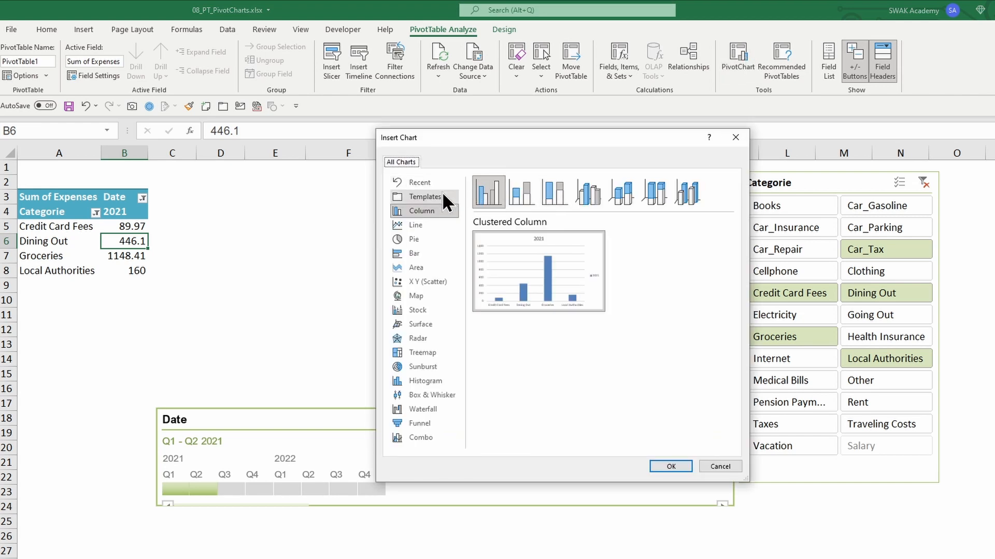
left_click(442, 197)
left_click(697, 468)
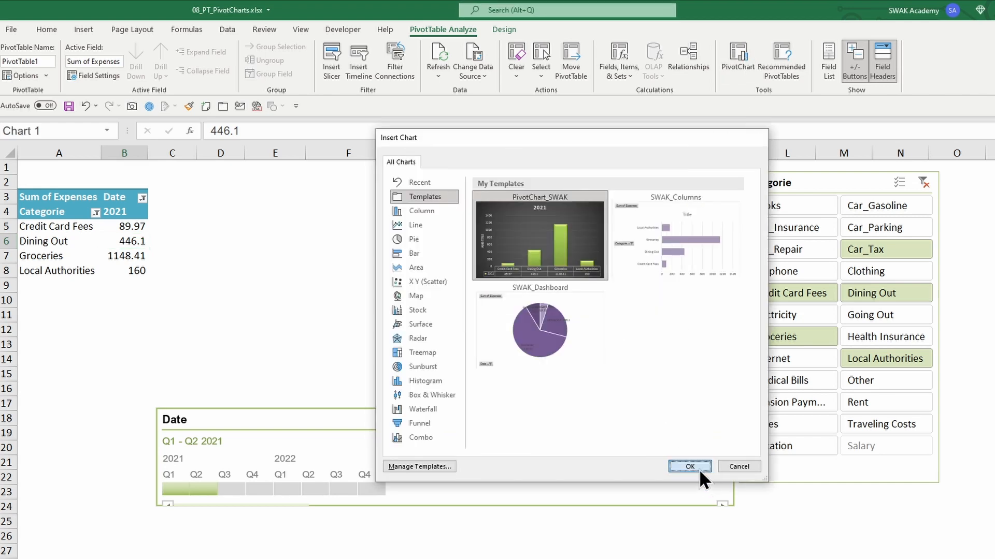
Place the new column chart directly above the Date timeline and widen it to the timeline's full width
left_click_drag(582, 311, 296, 198)
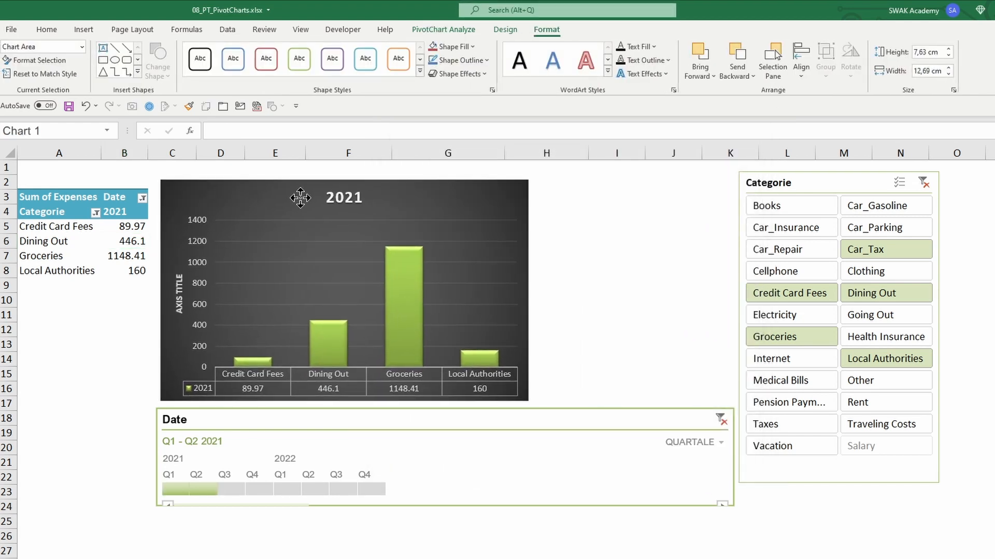
left_click_drag(526, 291, 733, 309)
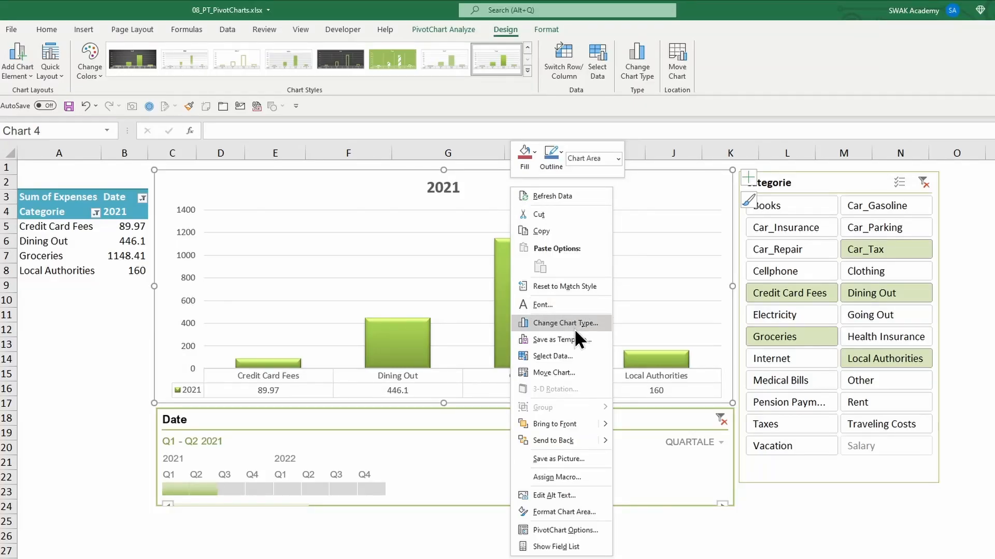
Change the white column PivotChart's type to the saved template PivotChart_SWAK
left_click(574, 328)
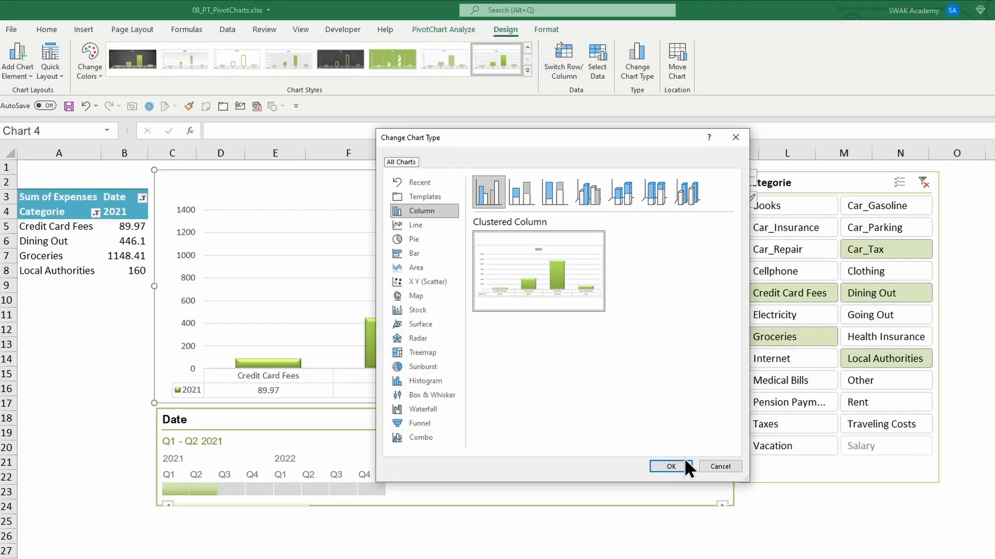
left_click(702, 467)
left_click(623, 65)
left_click(439, 200)
mouse_move(512, 233)
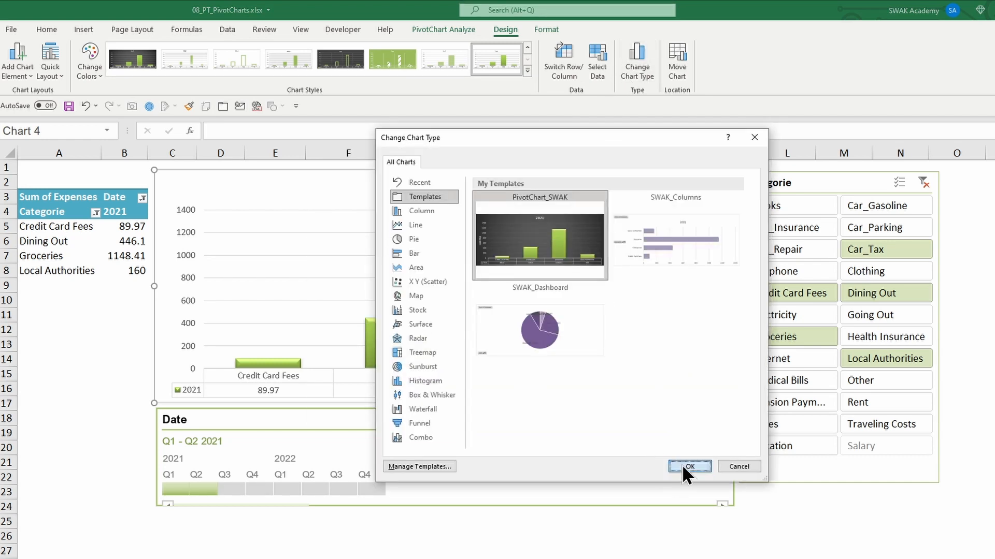
left_click(688, 466)
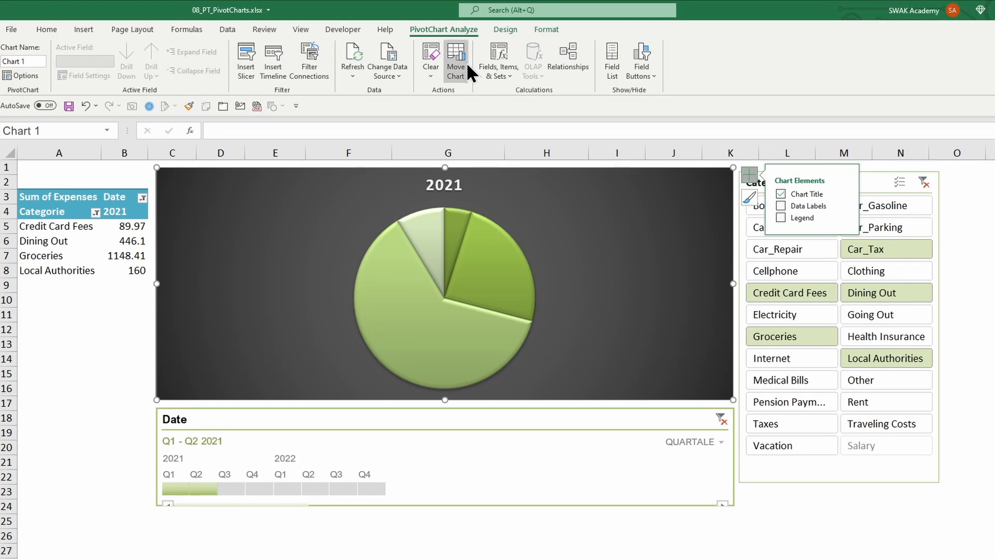
Move the pie PivotChart to Sheet3 and place it beside the pie chart already there
left_click(467, 62)
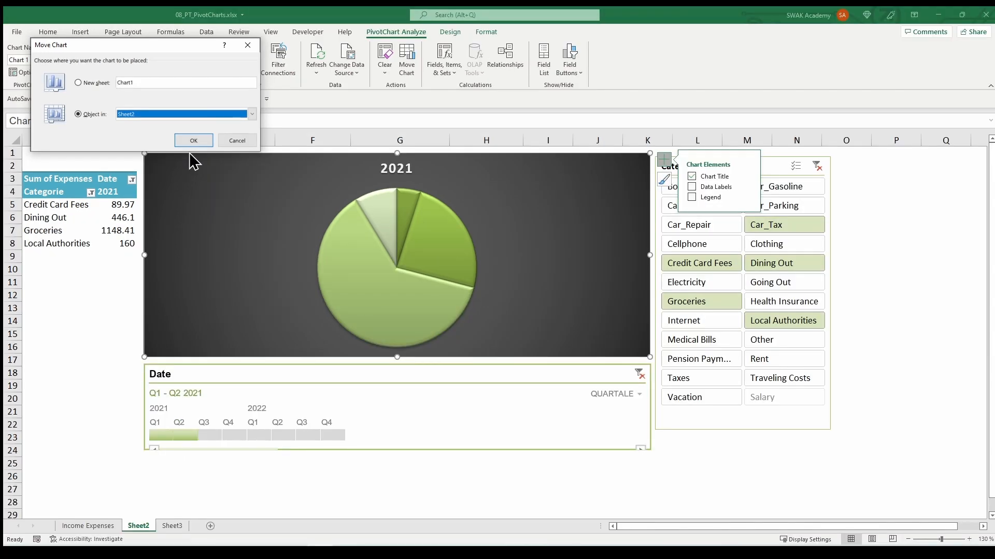
left_click(243, 114)
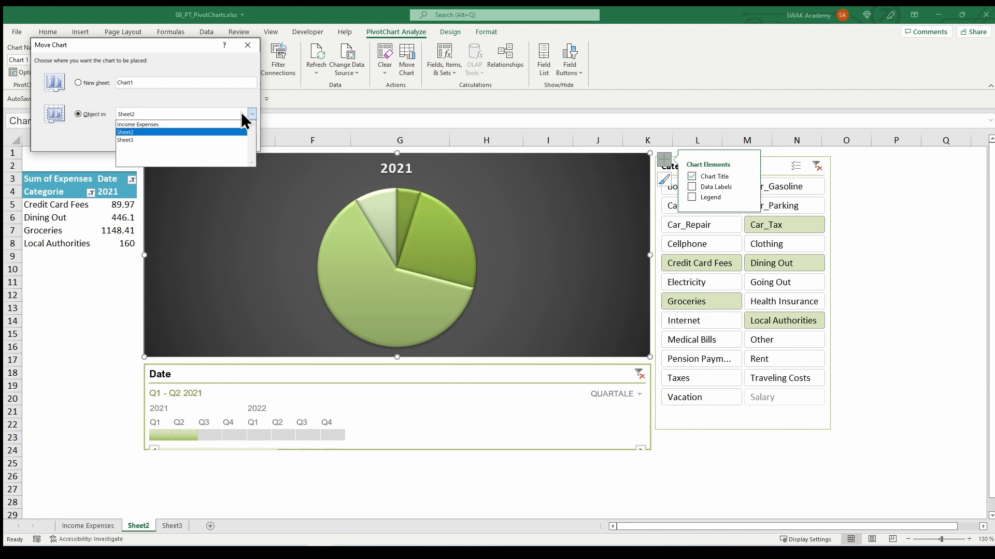
left_click(205, 139)
left_click(204, 137)
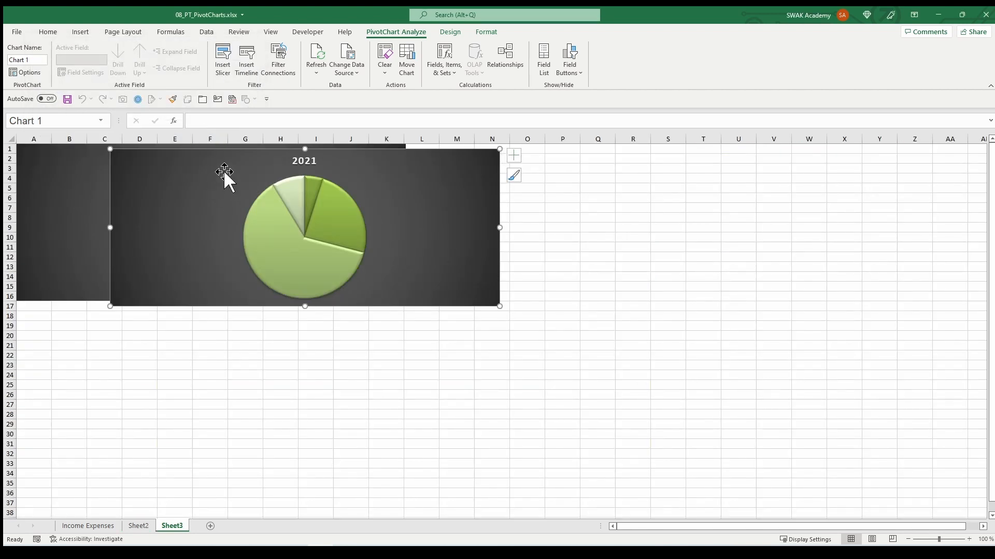
left_click_drag(223, 176, 526, 166)
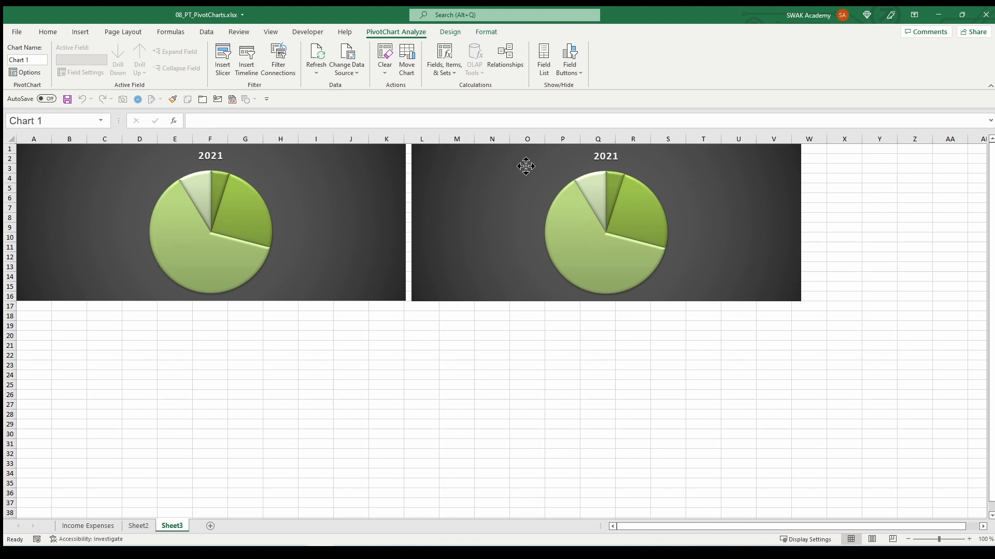